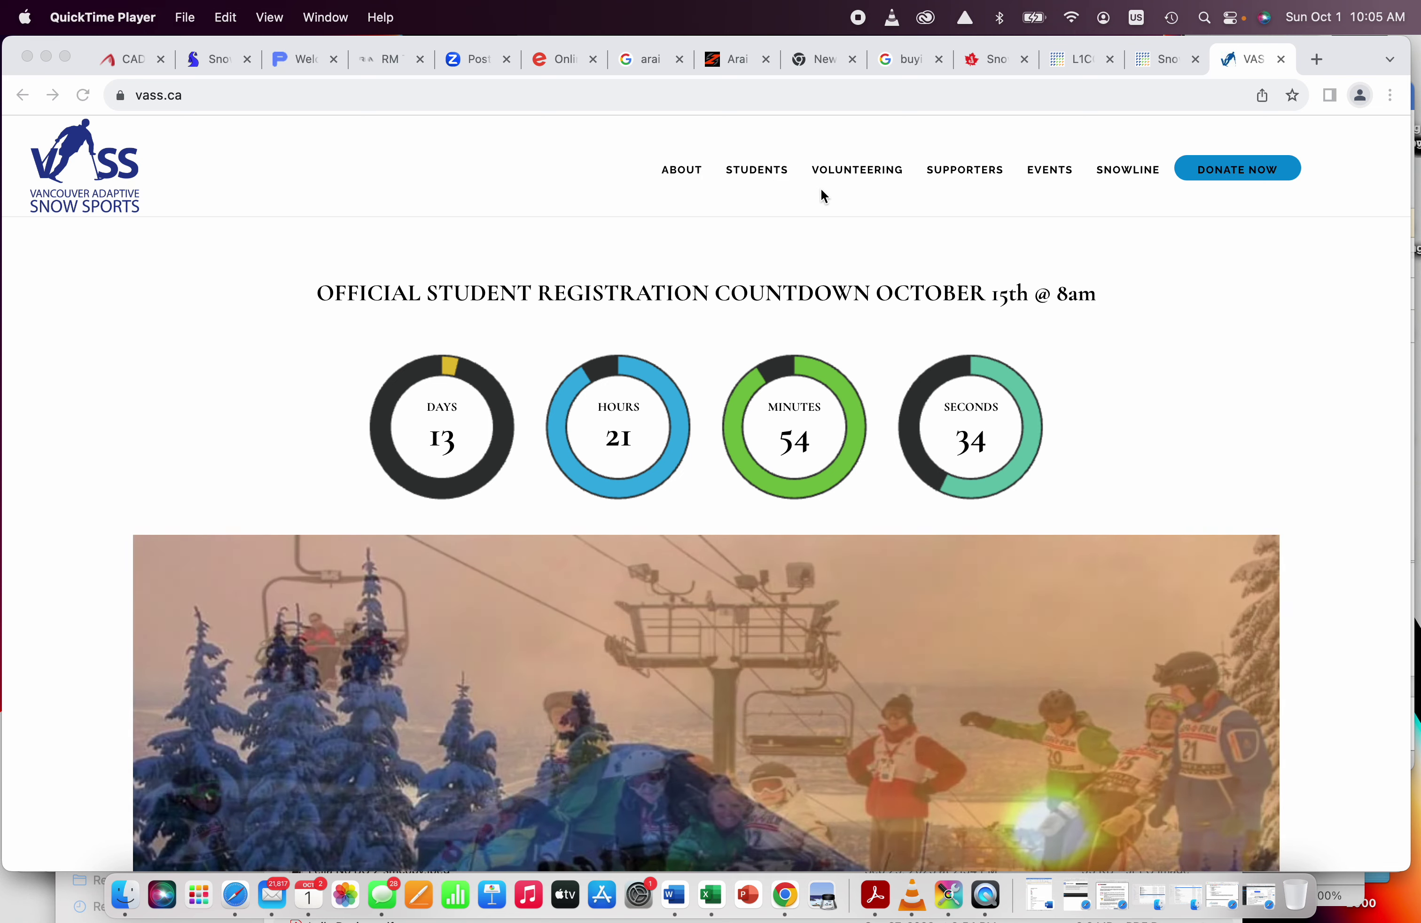
Step: Open VASS's volunteer Registration page and read through the CADS weekend, $100 cost and registration steps
{"action": "left_click", "coordinate": [863, 170]}
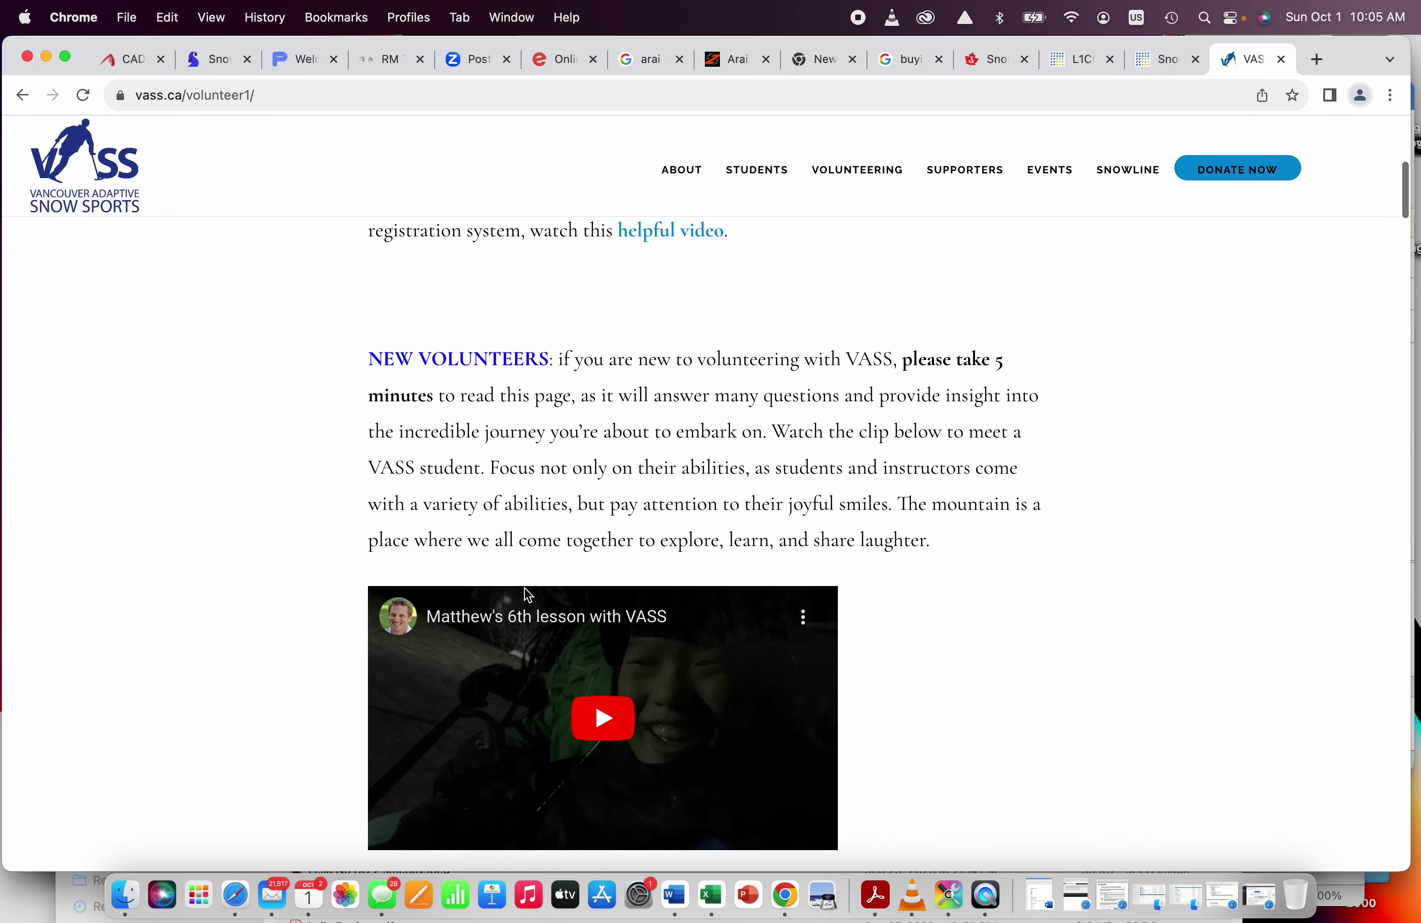
{"action": "left_click", "coordinate": [858, 254]}
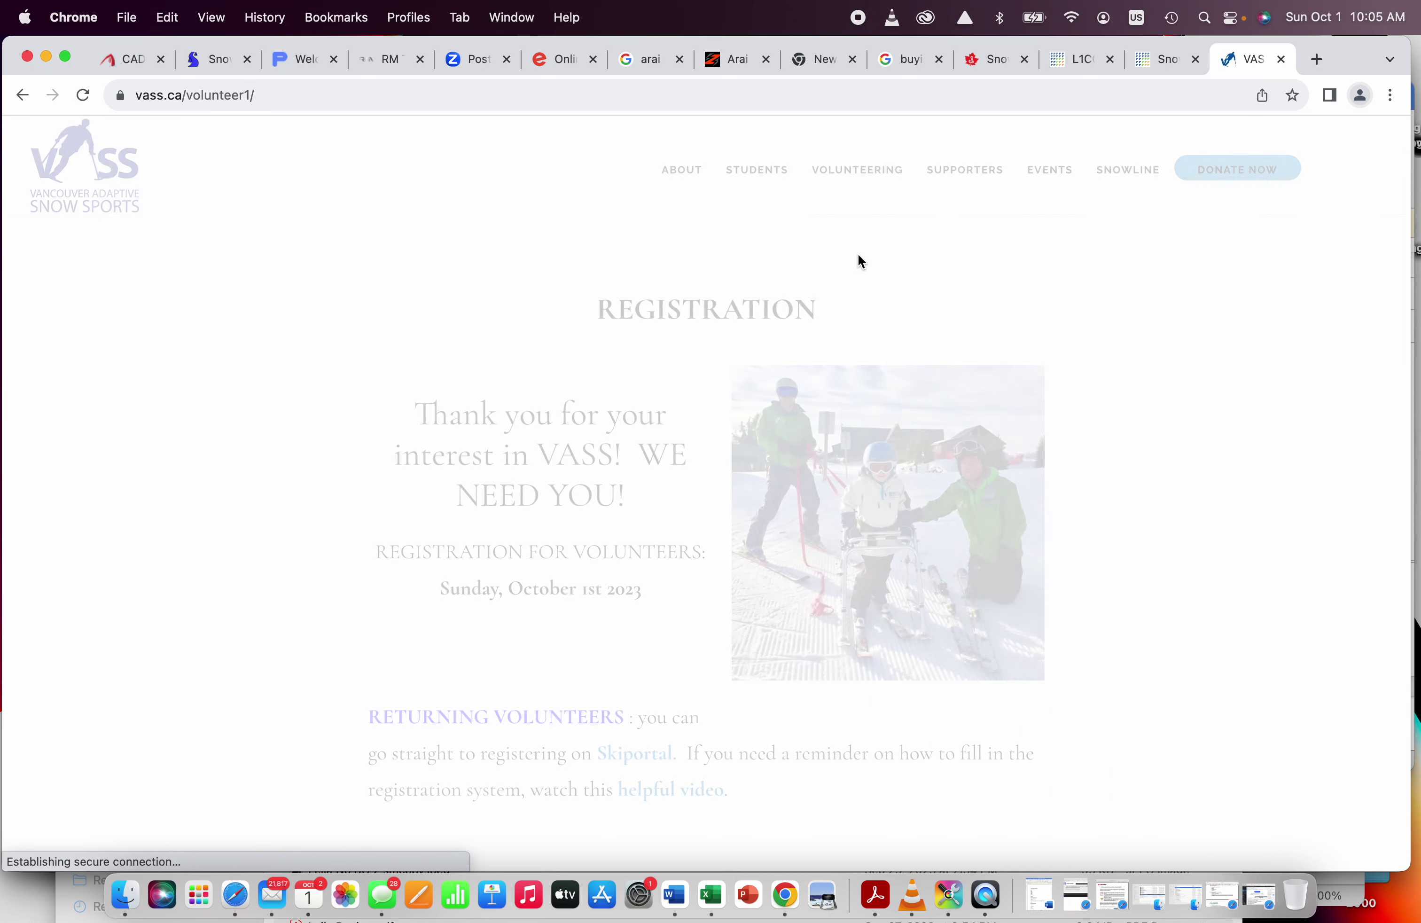
{"action": "scroll", "coordinate": [462, 582], "scroll_direction": "down", "scroll_amount": 8}
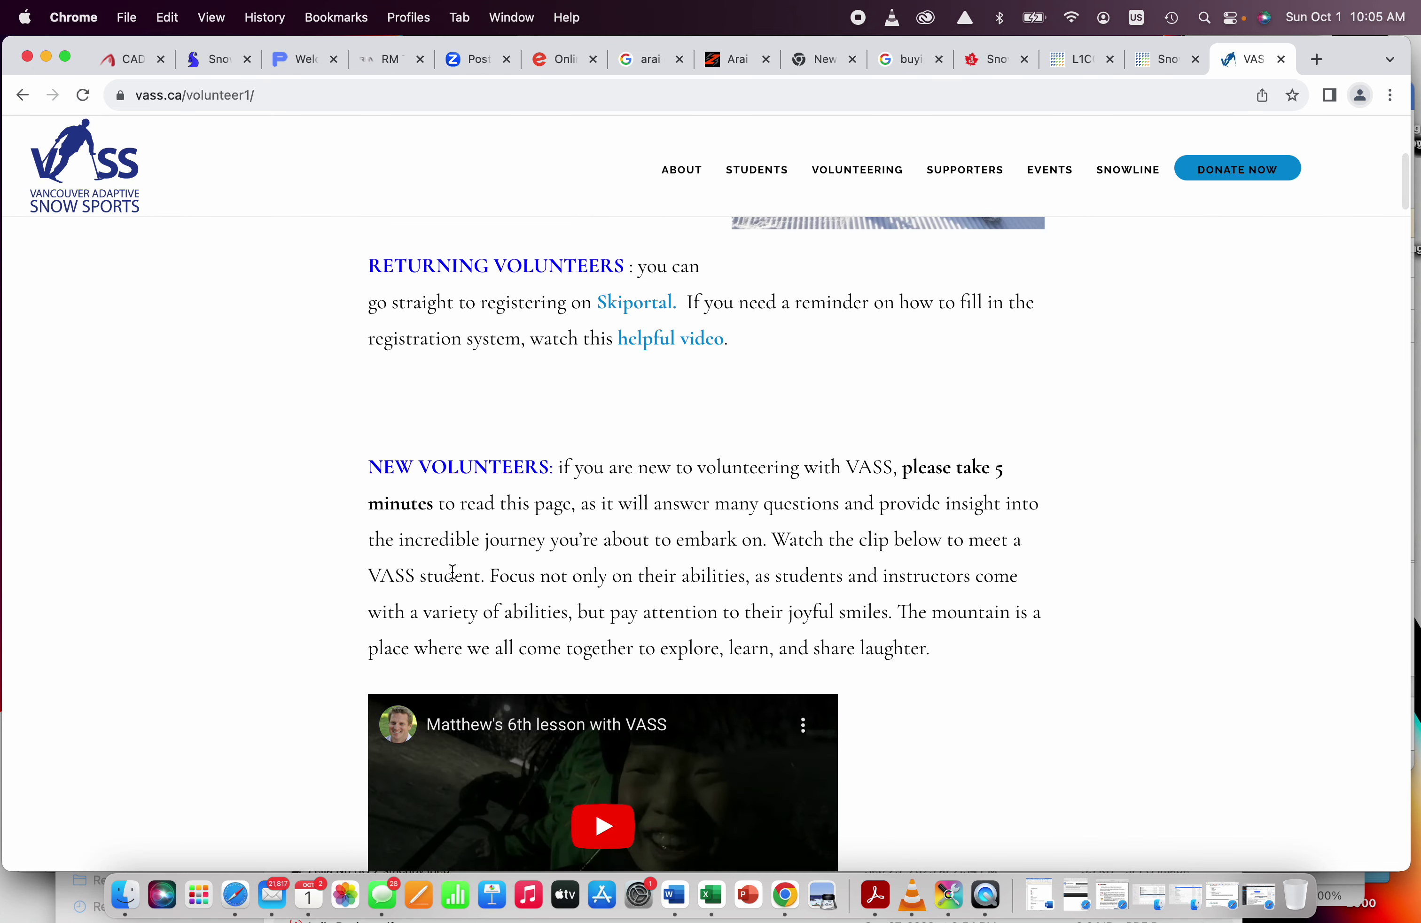
{"action": "scroll", "coordinate": [526, 591], "scroll_direction": "down", "scroll_amount": 7}
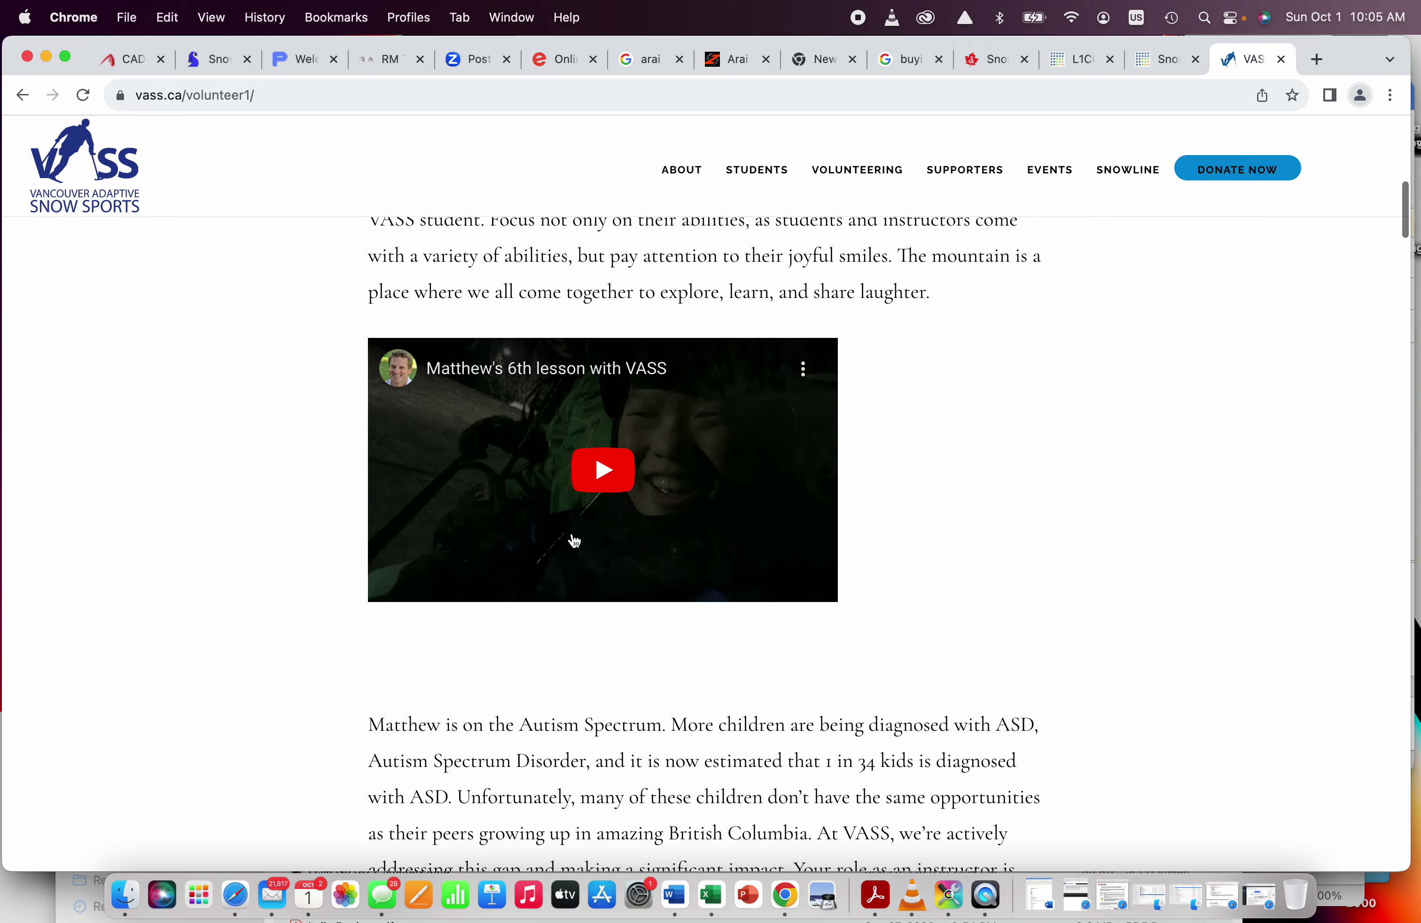
{"action": "scroll", "coordinate": [622, 607], "scroll_direction": "down", "scroll_amount": 17}
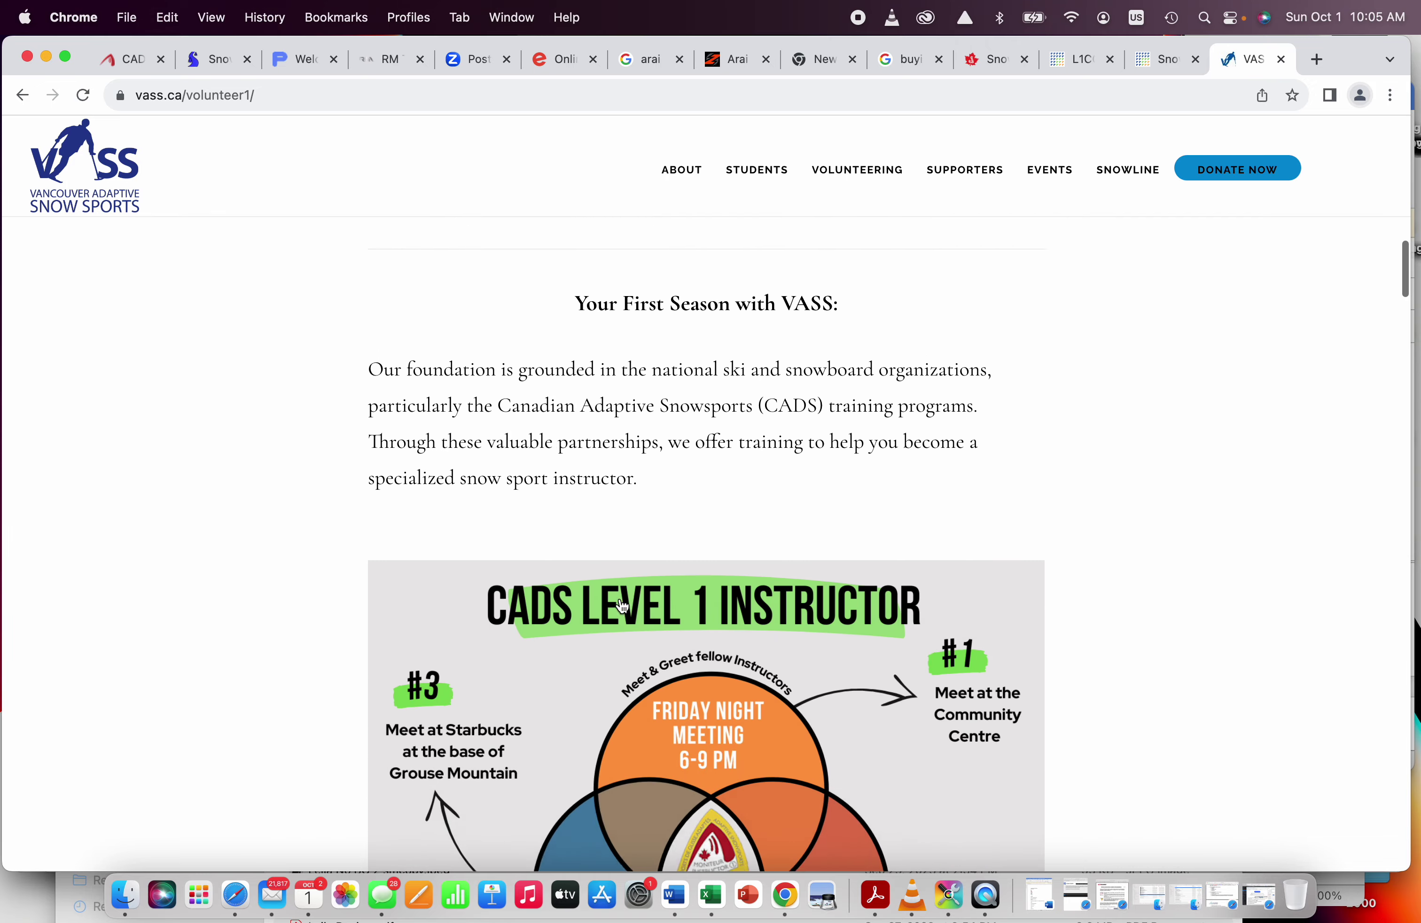
{"action": "scroll", "coordinate": [622, 607], "scroll_direction": "down", "scroll_amount": 20}
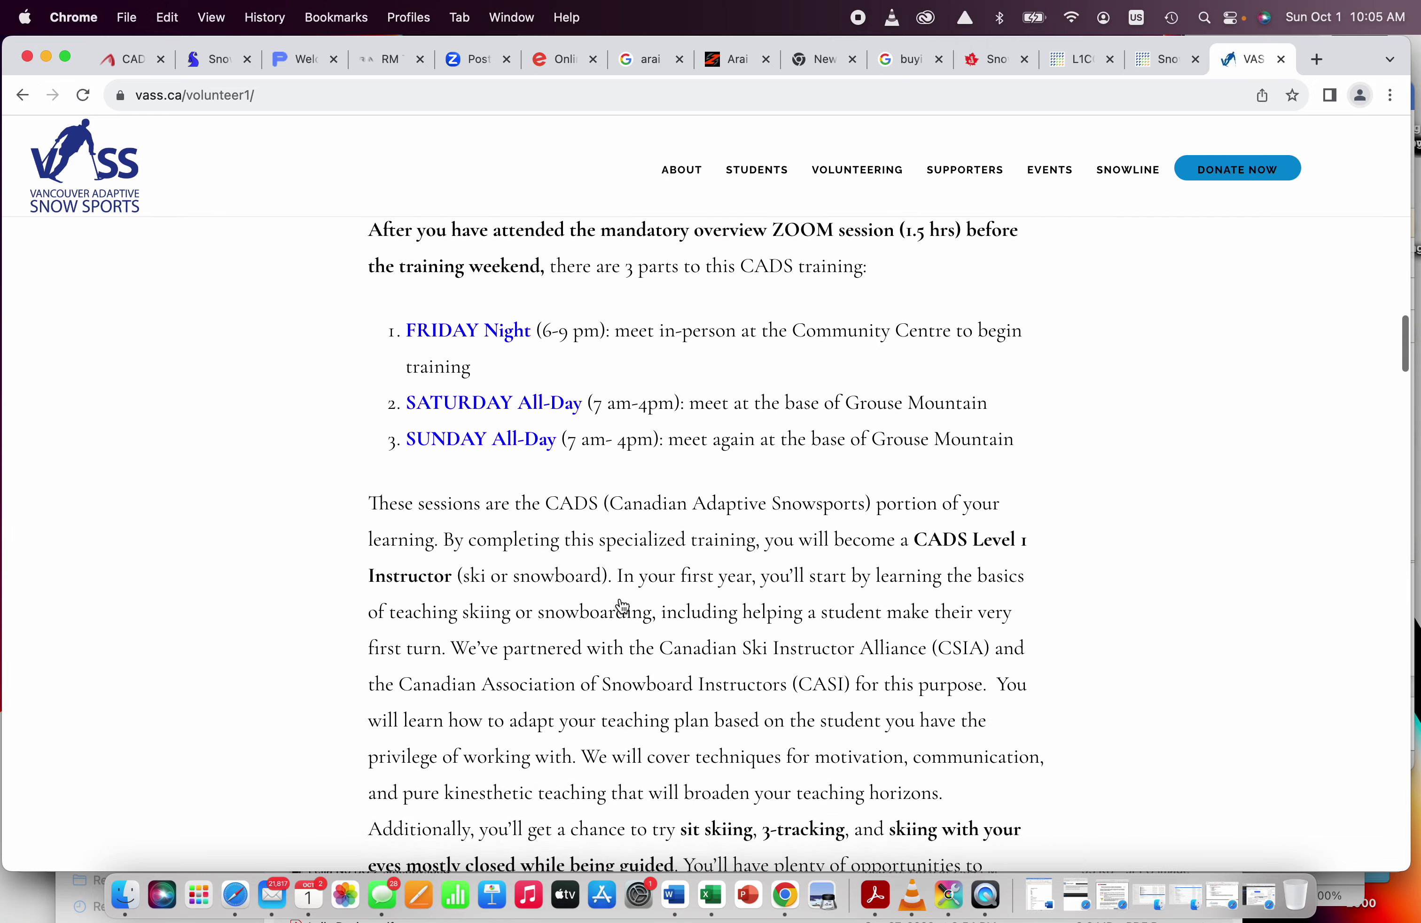
{"action": "scroll", "coordinate": [621, 607], "scroll_direction": "down", "scroll_amount": 20}
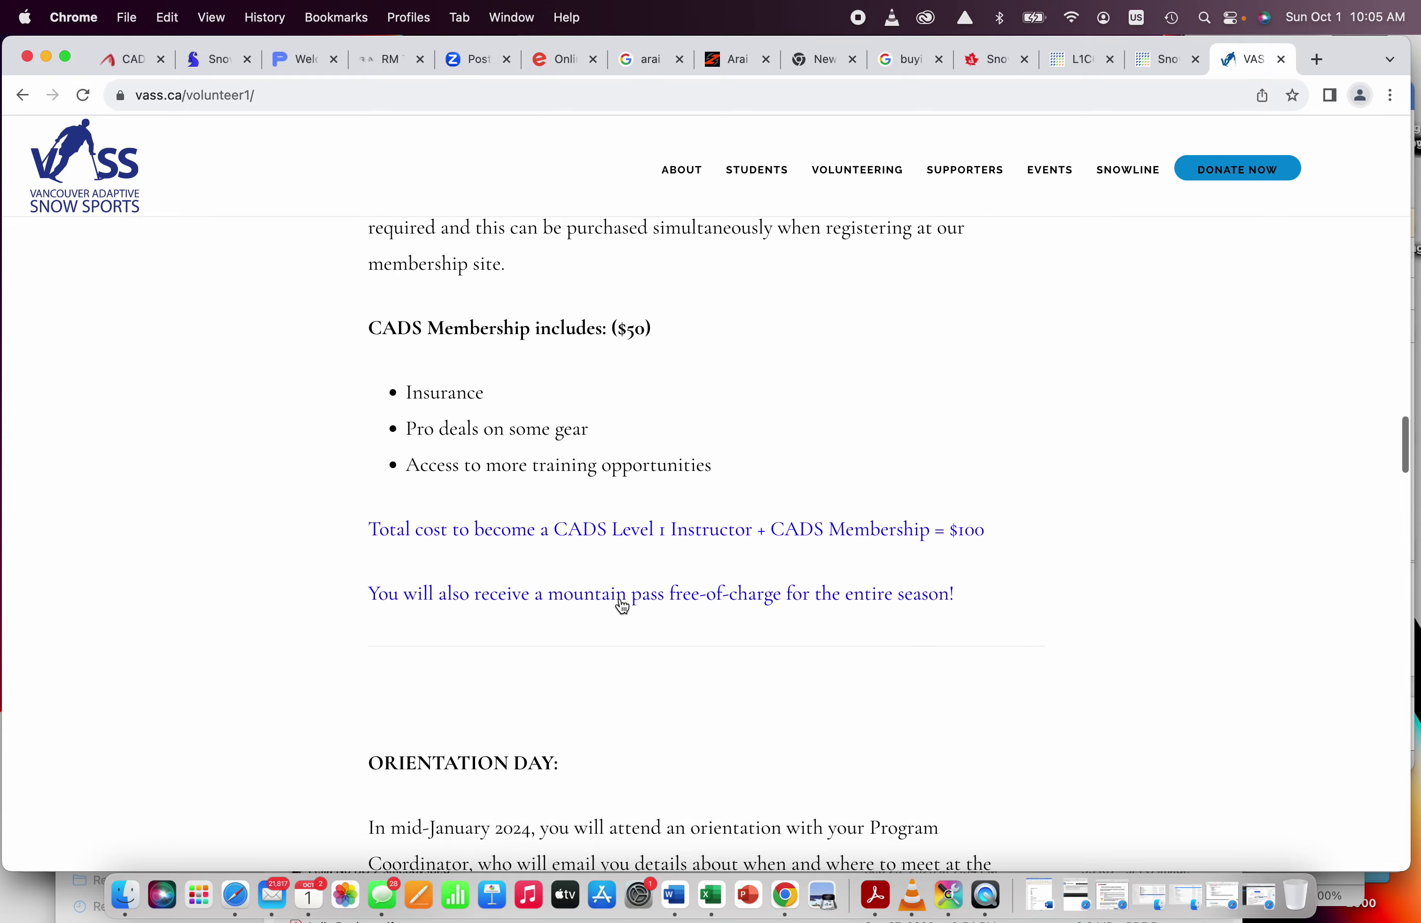
{"action": "scroll", "coordinate": [621, 607], "scroll_direction": "down", "scroll_amount": 20}
{"action": "scroll", "coordinate": [622, 607], "scroll_direction": "down", "scroll_amount": 3}
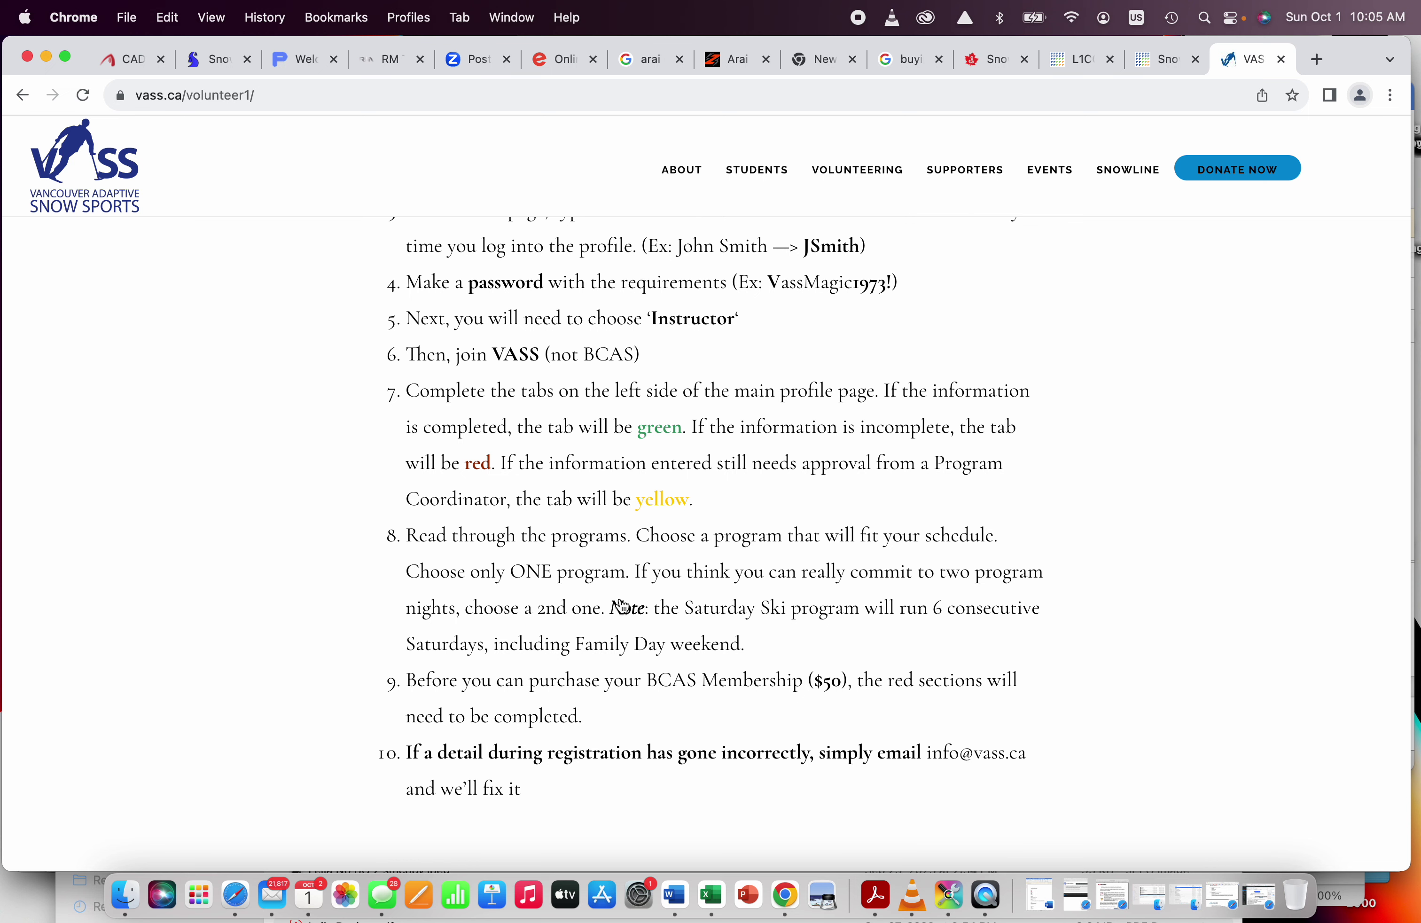
{"action": "scroll", "coordinate": [622, 607], "scroll_direction": "up", "scroll_amount": 20}
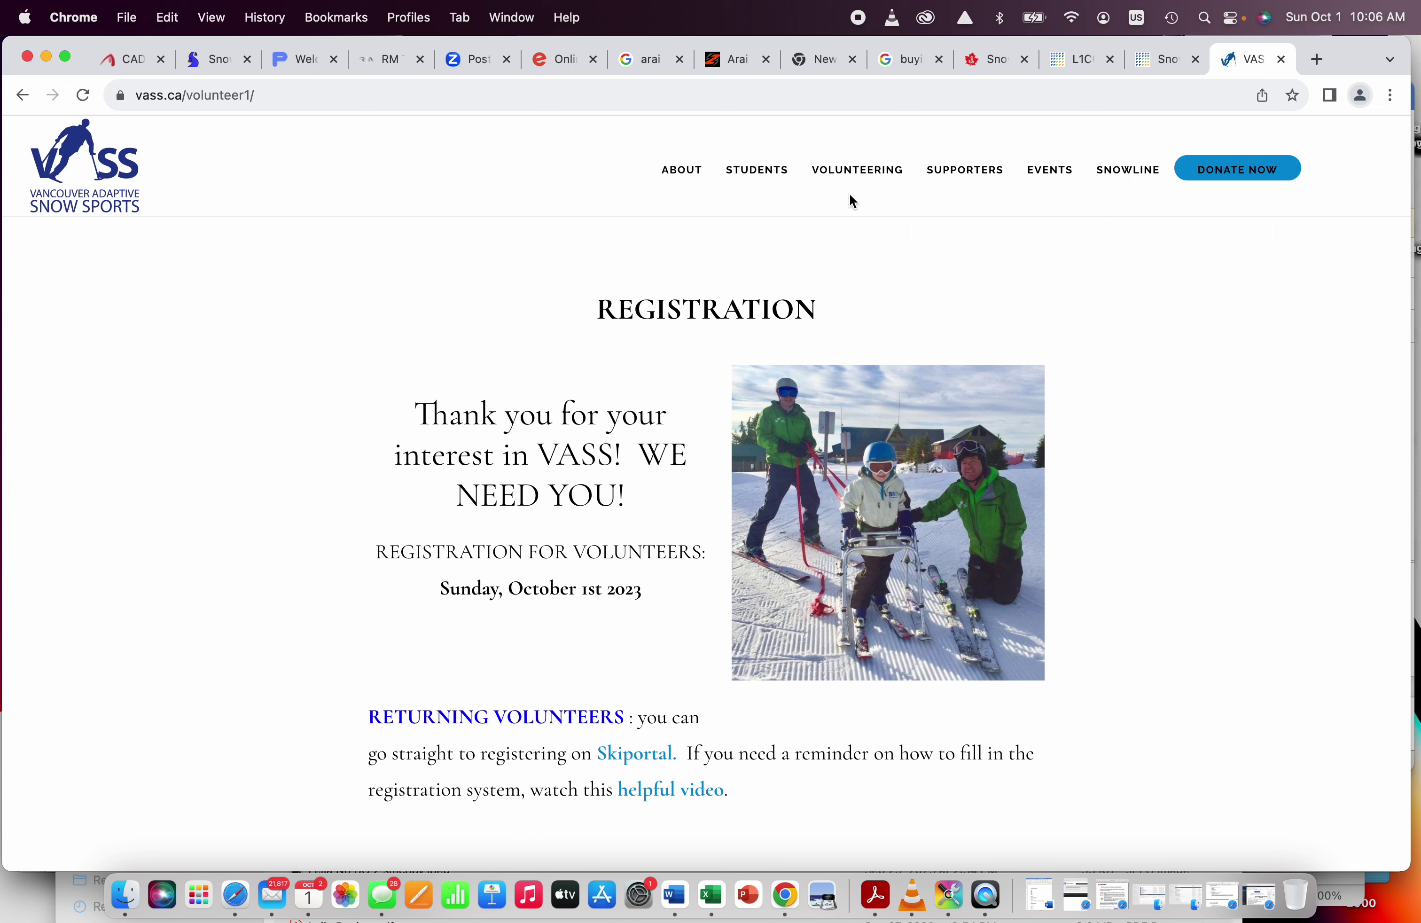
Step: Go to the Reference Checks page from the Volunteering menu
{"action": "mouse_move", "coordinate": [855, 181]}
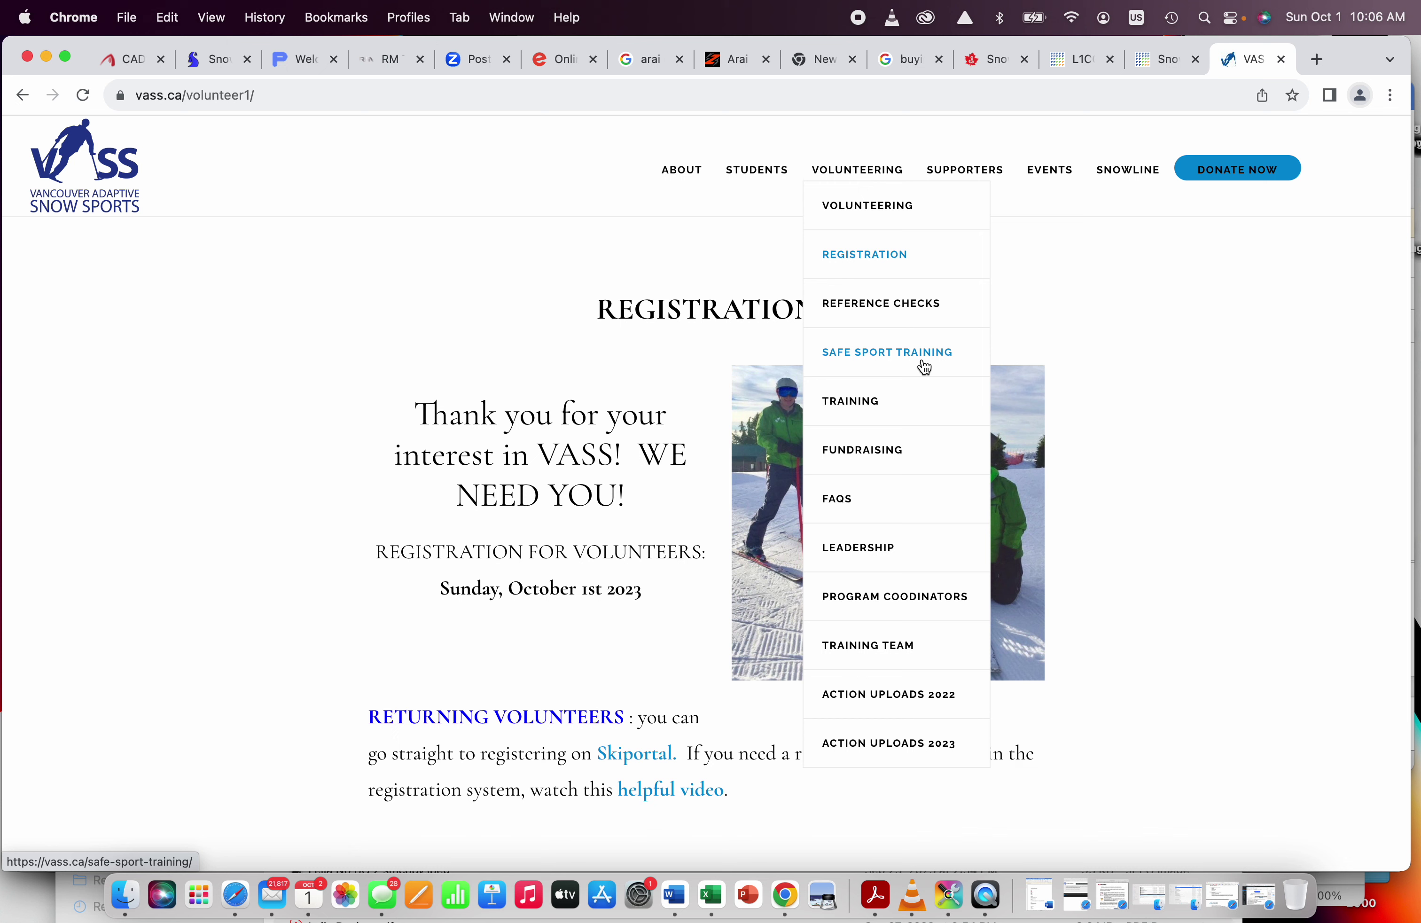
{"action": "left_click", "coordinate": [883, 311]}
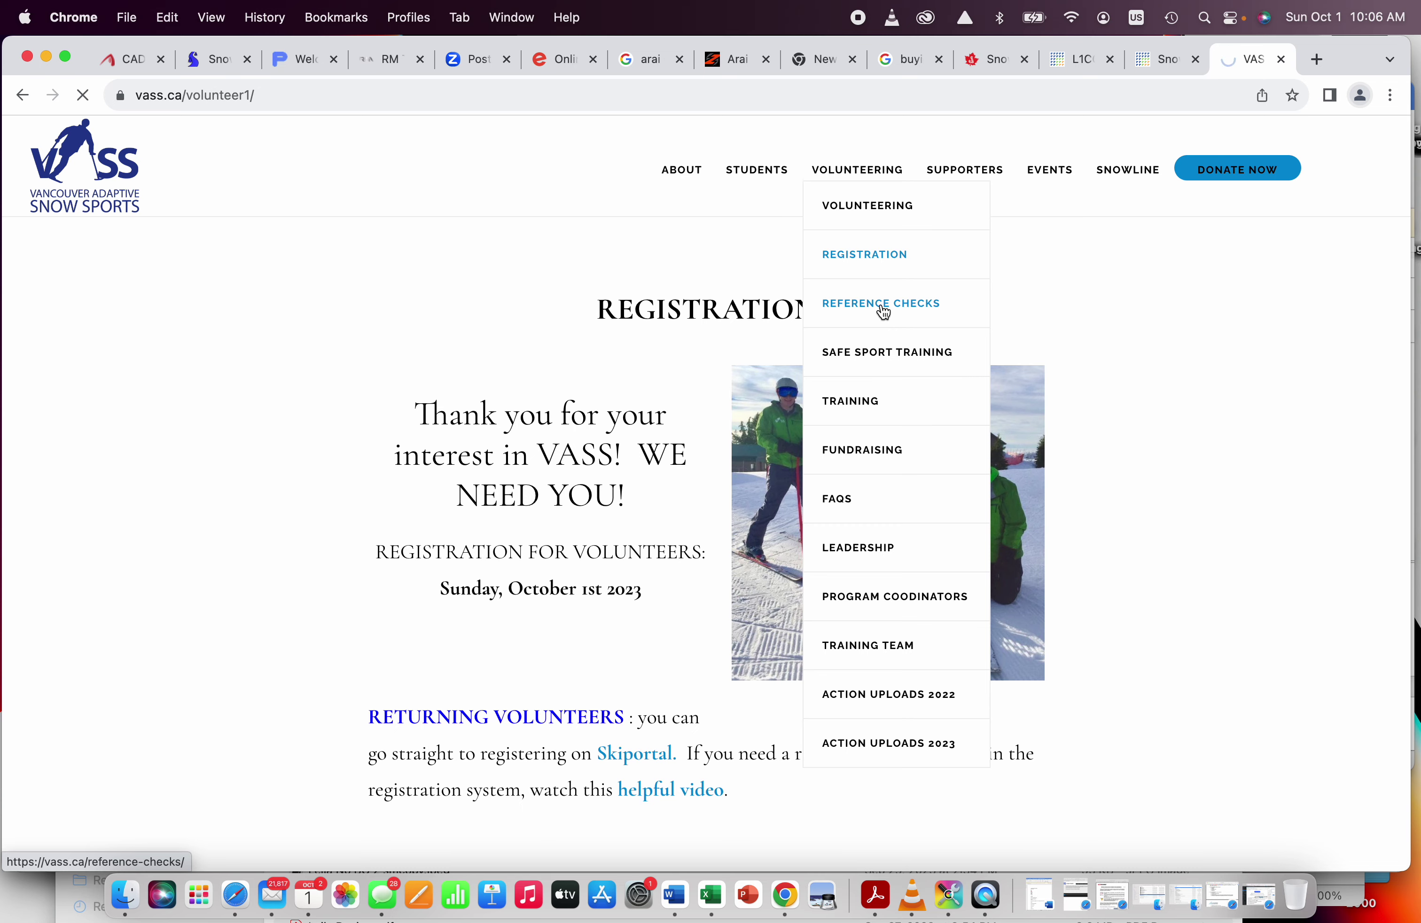
Step: Scroll through the reference steps to the sample reference email and form link, then back up
{"action": "scroll", "coordinate": [574, 529], "scroll_direction": "down", "scroll_amount": 2}
{"action": "scroll", "coordinate": [574, 529], "scroll_direction": "down", "scroll_amount": 3}
{"action": "scroll", "coordinate": [574, 529], "scroll_direction": "down", "scroll_amount": 1}
{"action": "scroll", "coordinate": [573, 530], "scroll_direction": "down", "scroll_amount": 7}
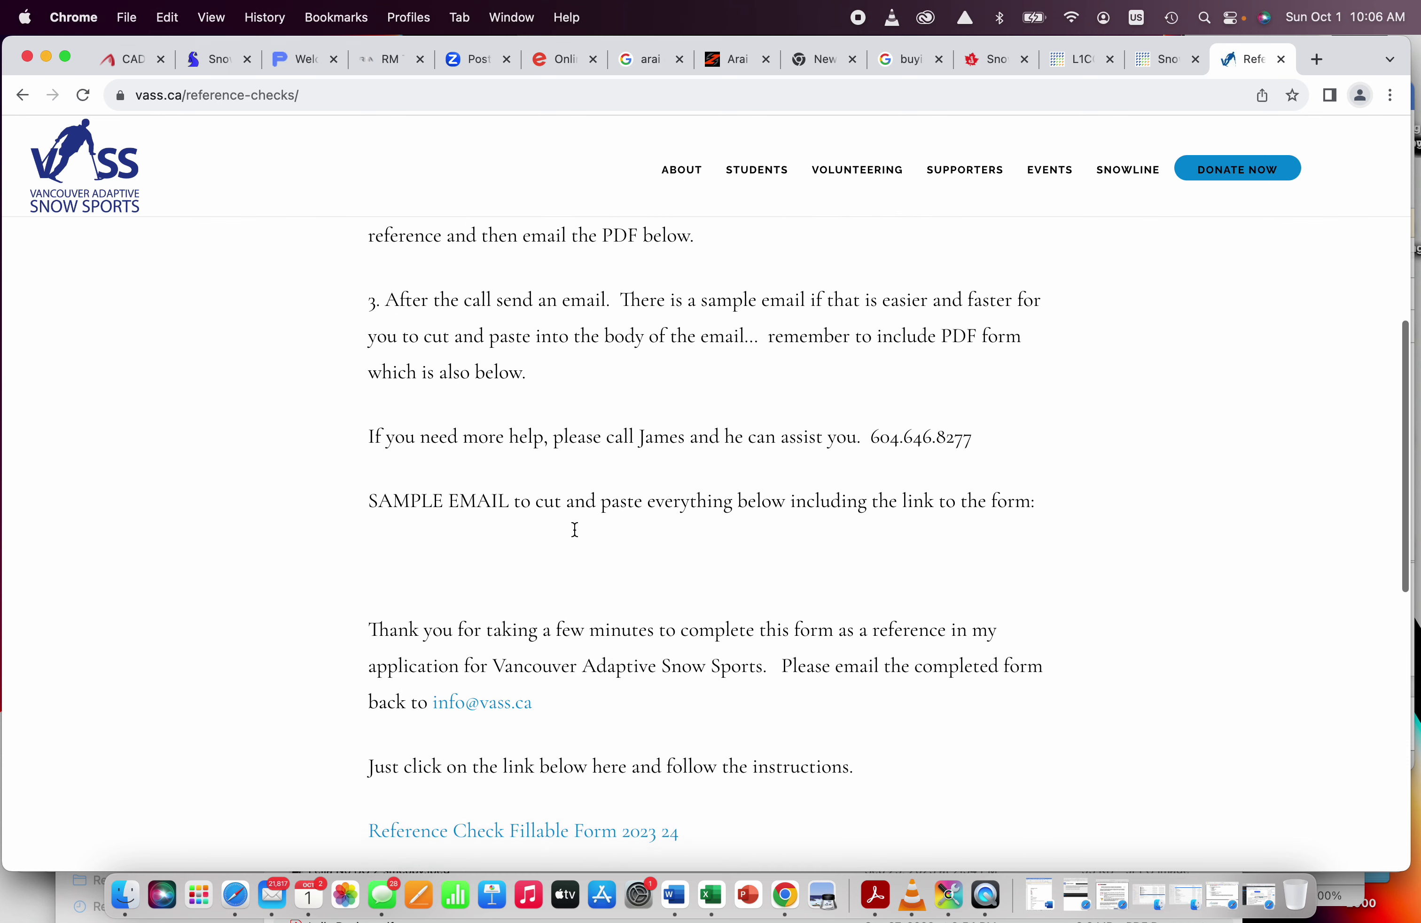
{"action": "scroll", "coordinate": [574, 529], "scroll_direction": "down", "scroll_amount": 1}
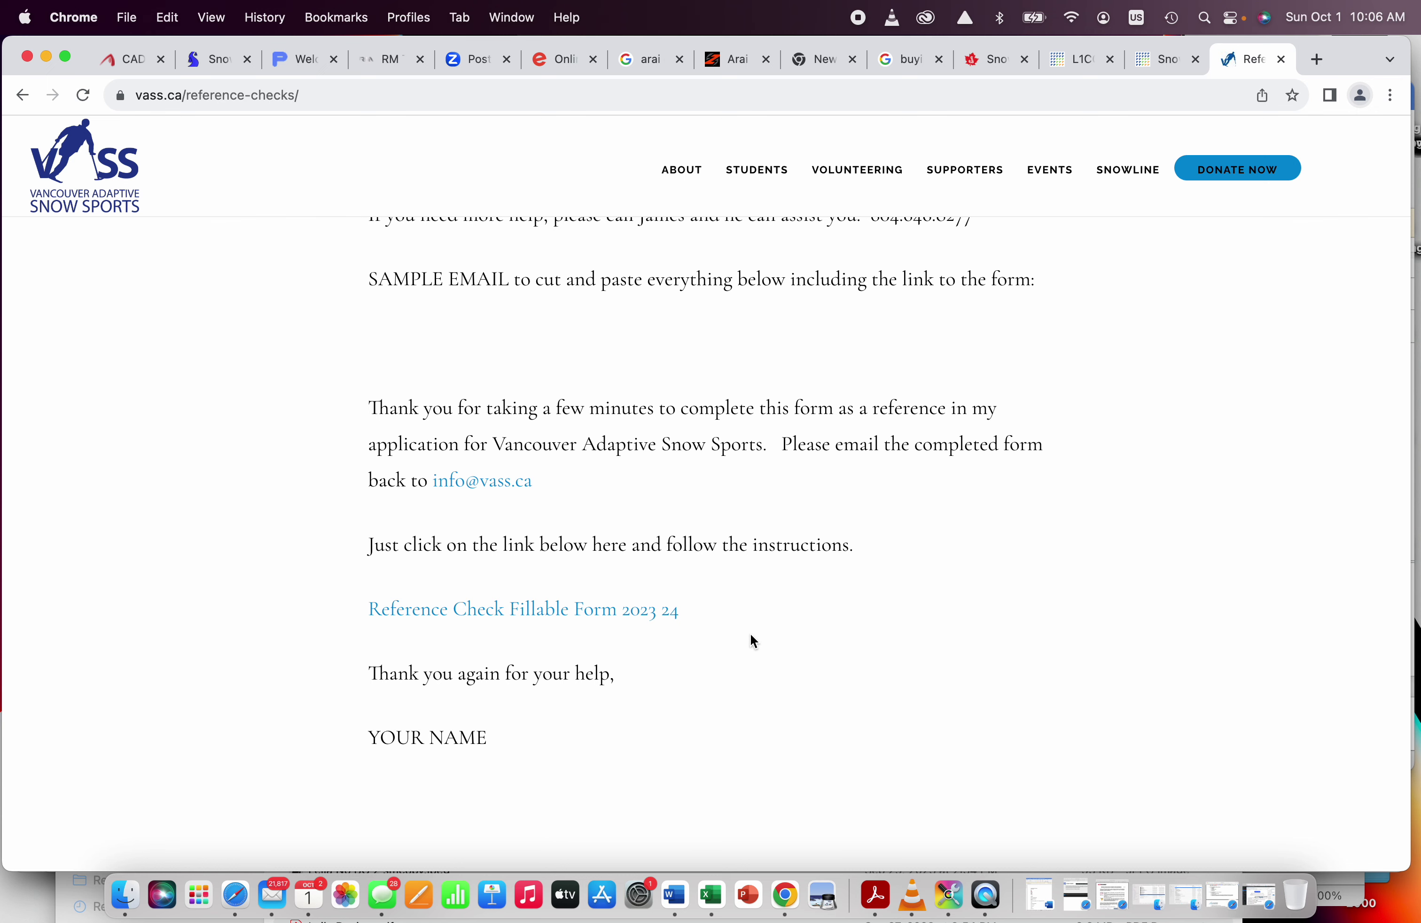
{"action": "scroll", "coordinate": [753, 637], "scroll_direction": "up", "scroll_amount": 15}
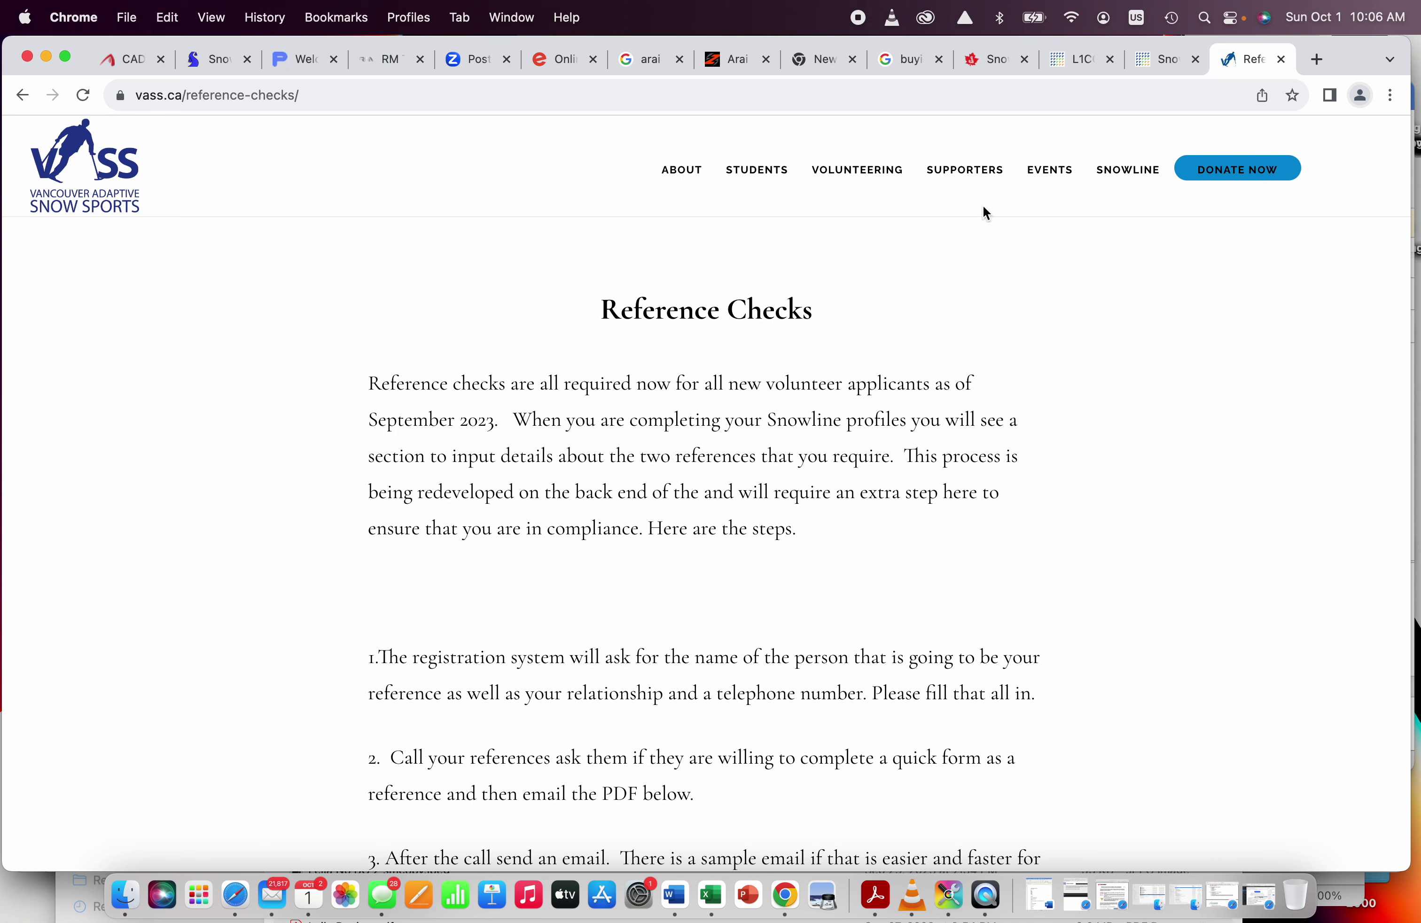
Step: Return to the VASS home page, open Snowline on skiportal.org and log out of the current account
{"action": "left_click", "coordinate": [110, 168]}
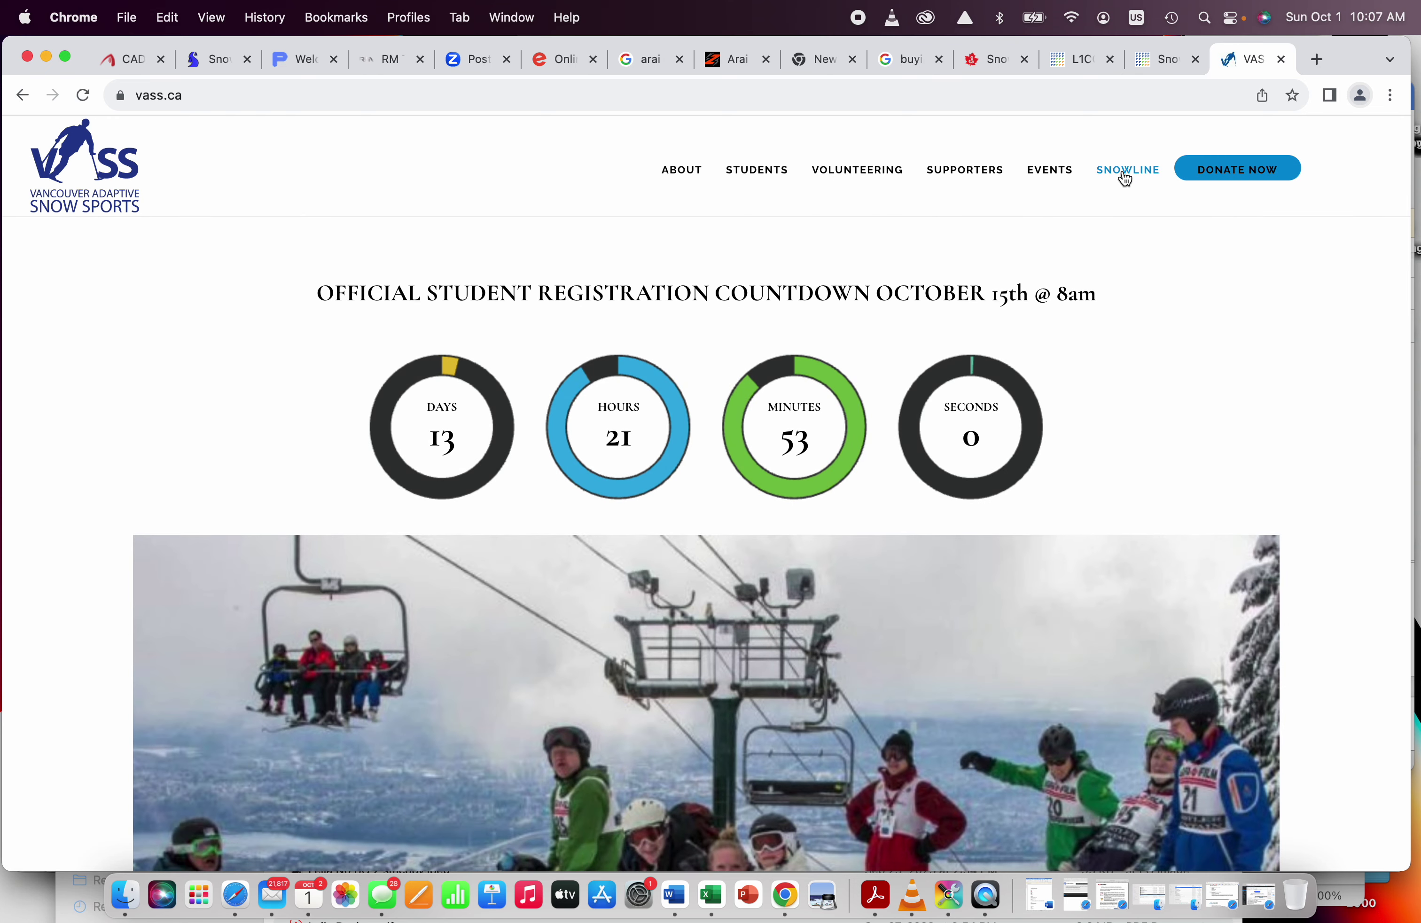
{"action": "left_click", "coordinate": [1125, 174]}
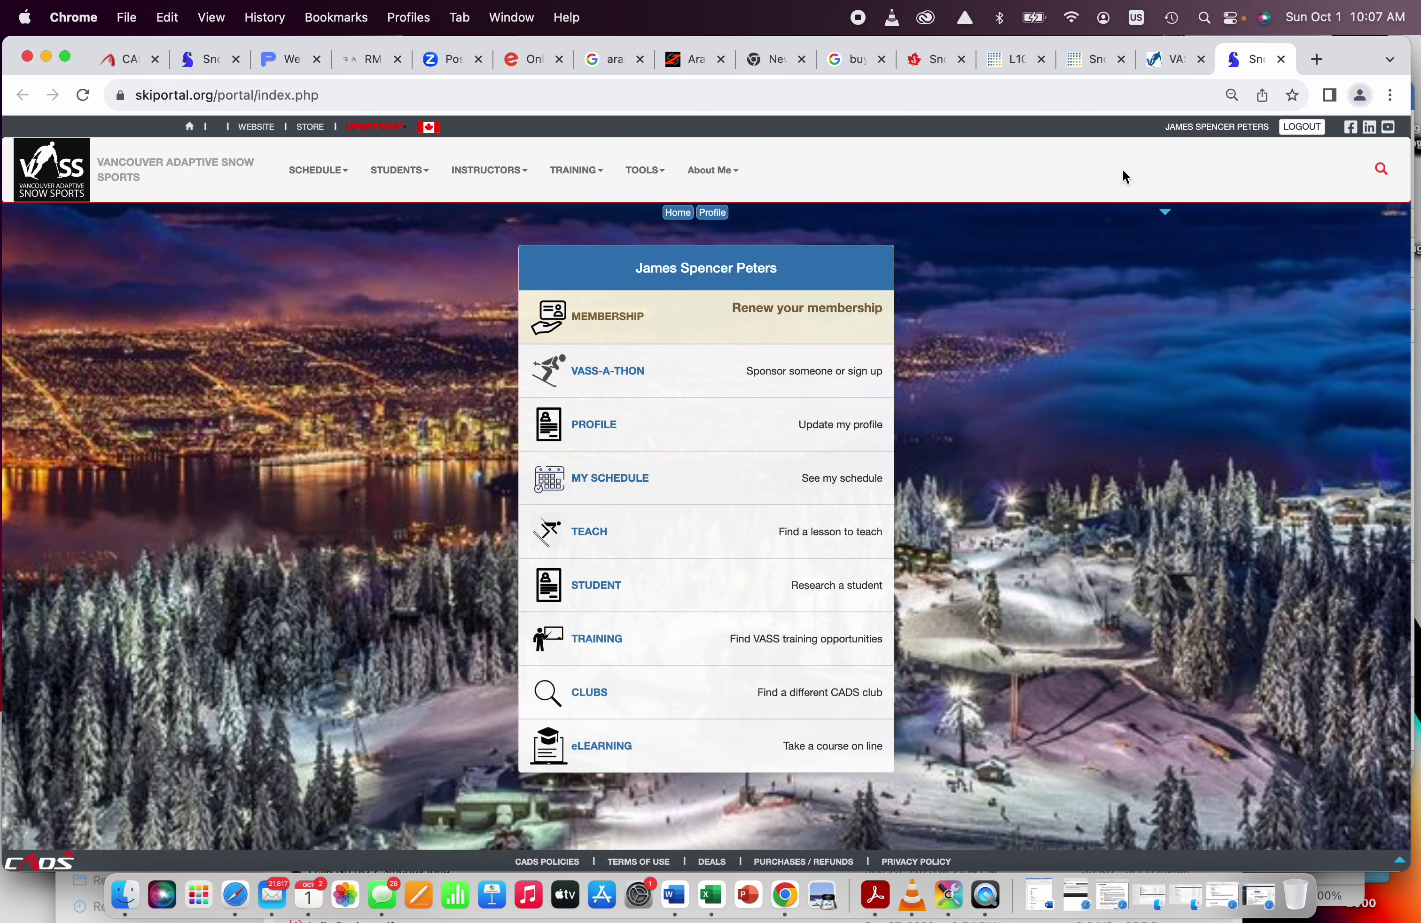
{"action": "left_click", "coordinate": [1304, 128]}
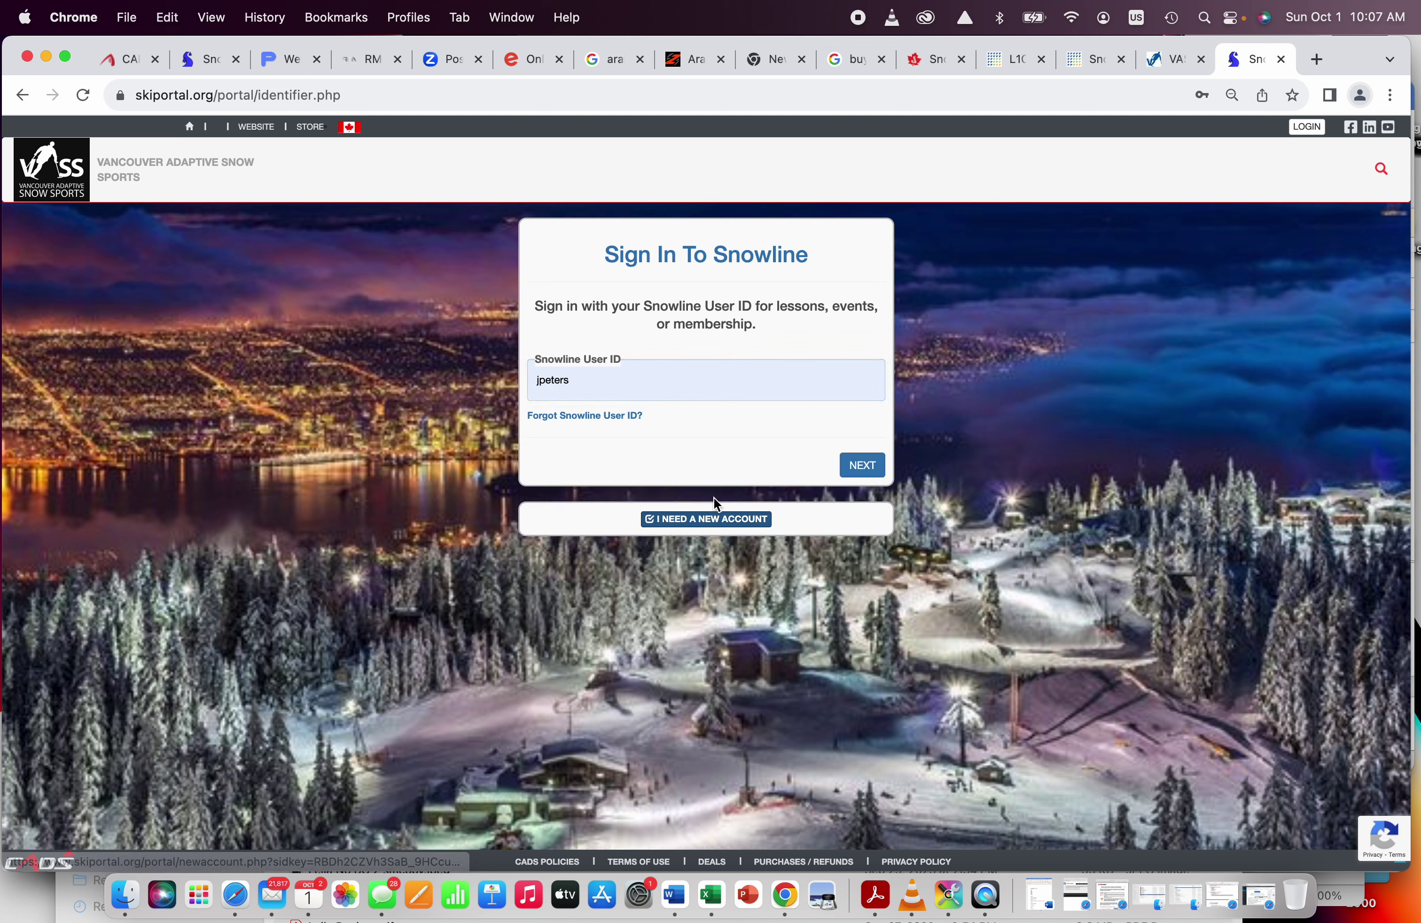
Step: Start a new Snowline account, fill in last name, first name and autofilled e-mail, and submit
{"action": "left_click", "coordinate": [712, 524]}
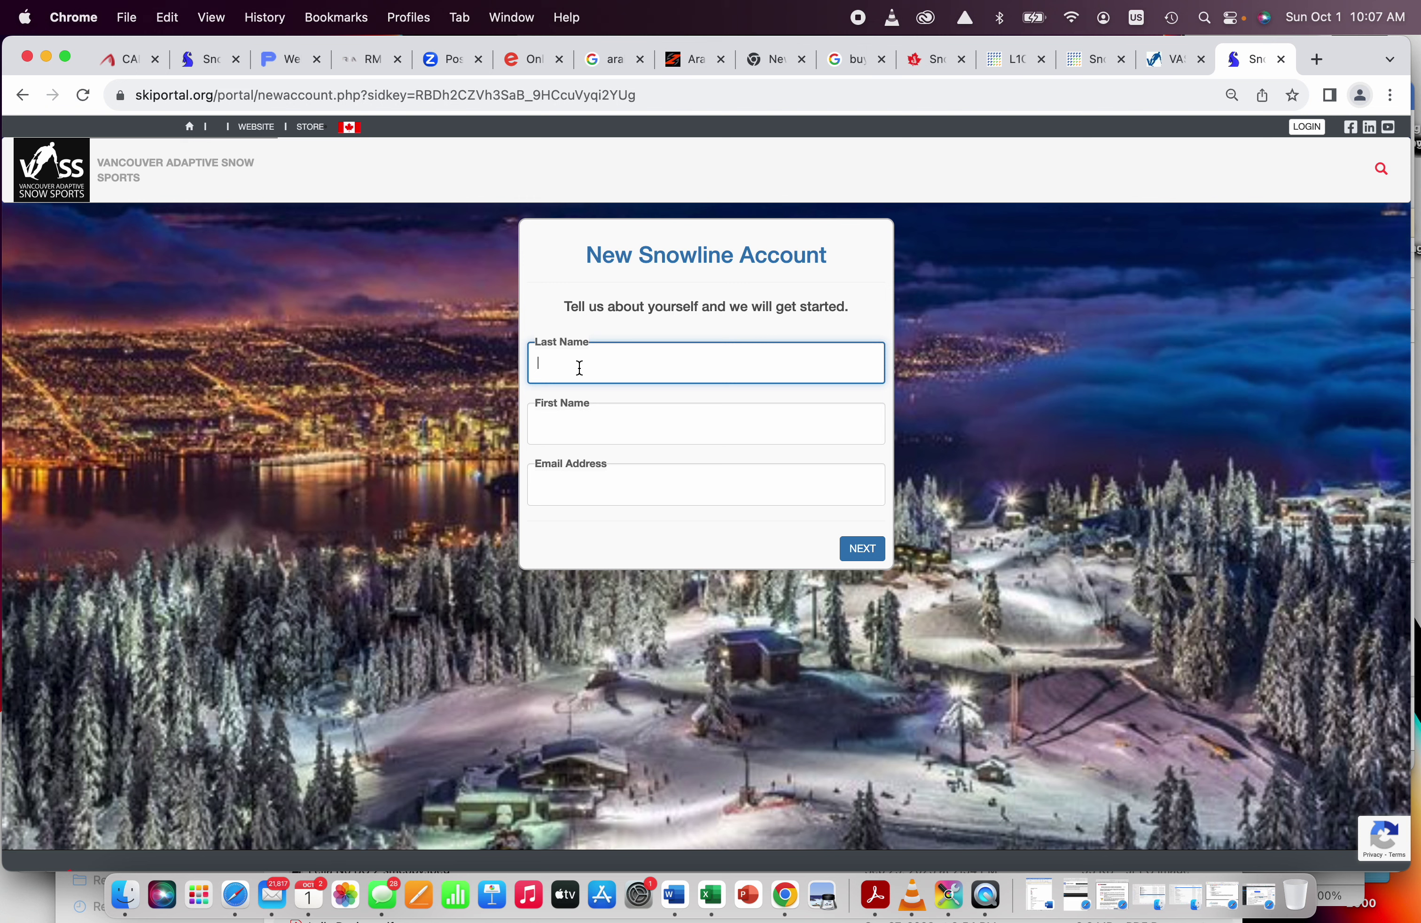
{"action": "type", "text": "Tetser"}
{"action": "key", "text": "BackSpace"}
{"action": "key", "text": "BackSpace"}
{"action": "key", "text": "BackSpace"}
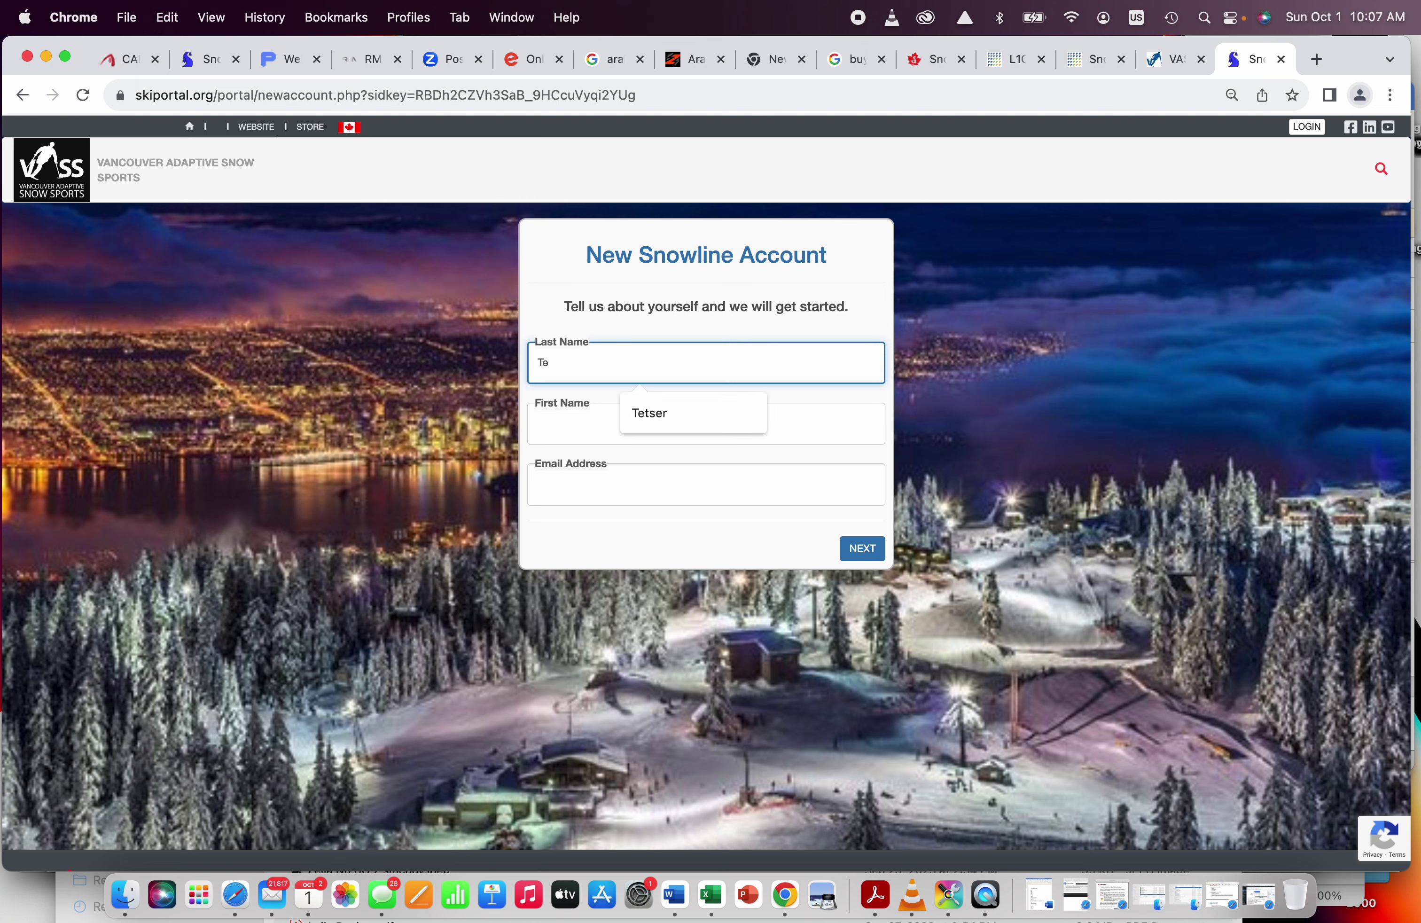
{"action": "type", "text": "ster"}
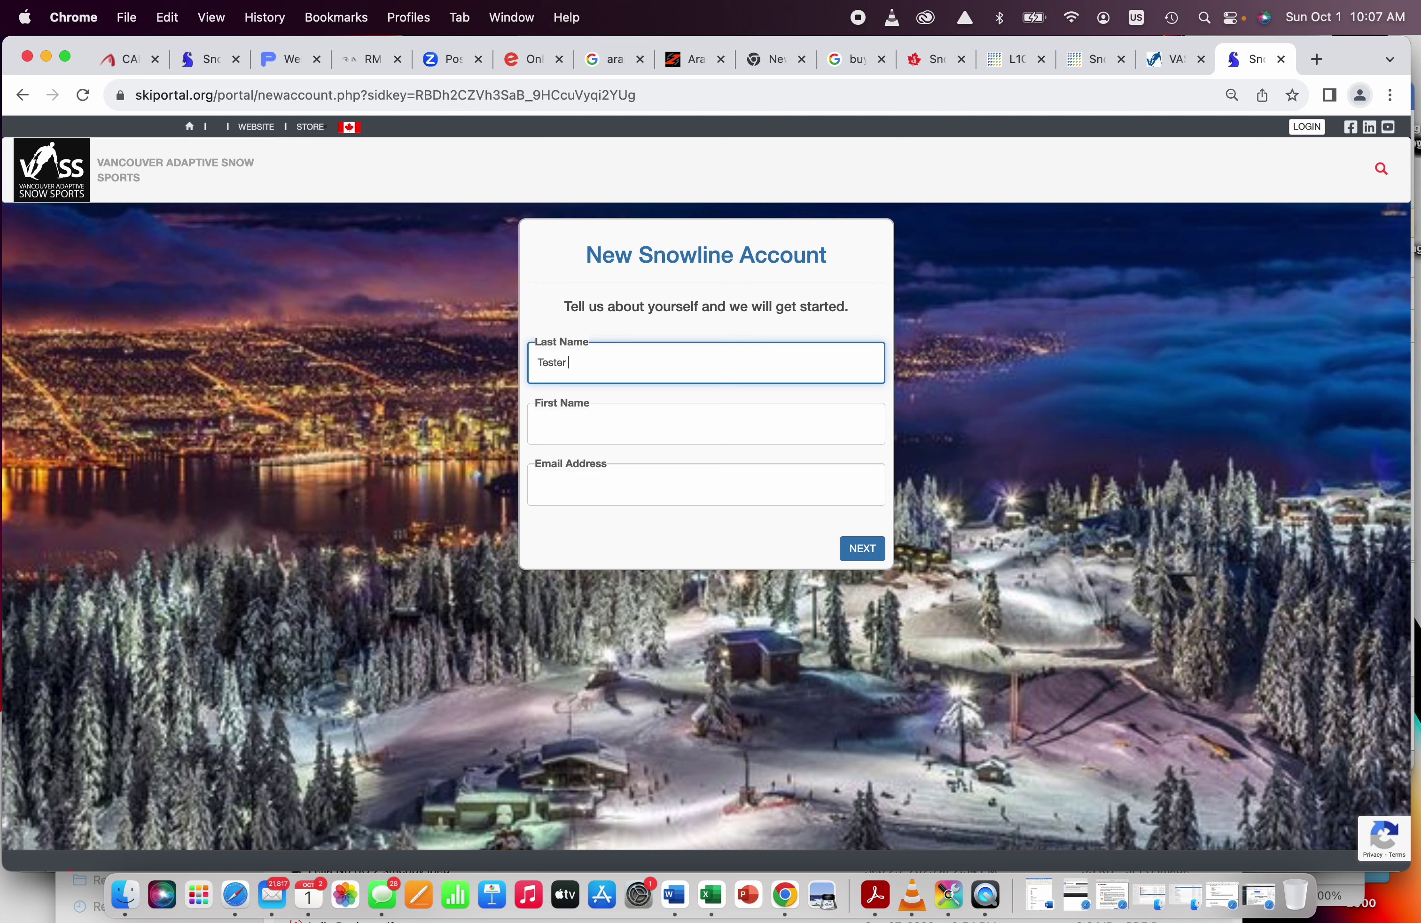
{"action": "type", "text": " 213"}
{"action": "left_click", "coordinate": [590, 421]}
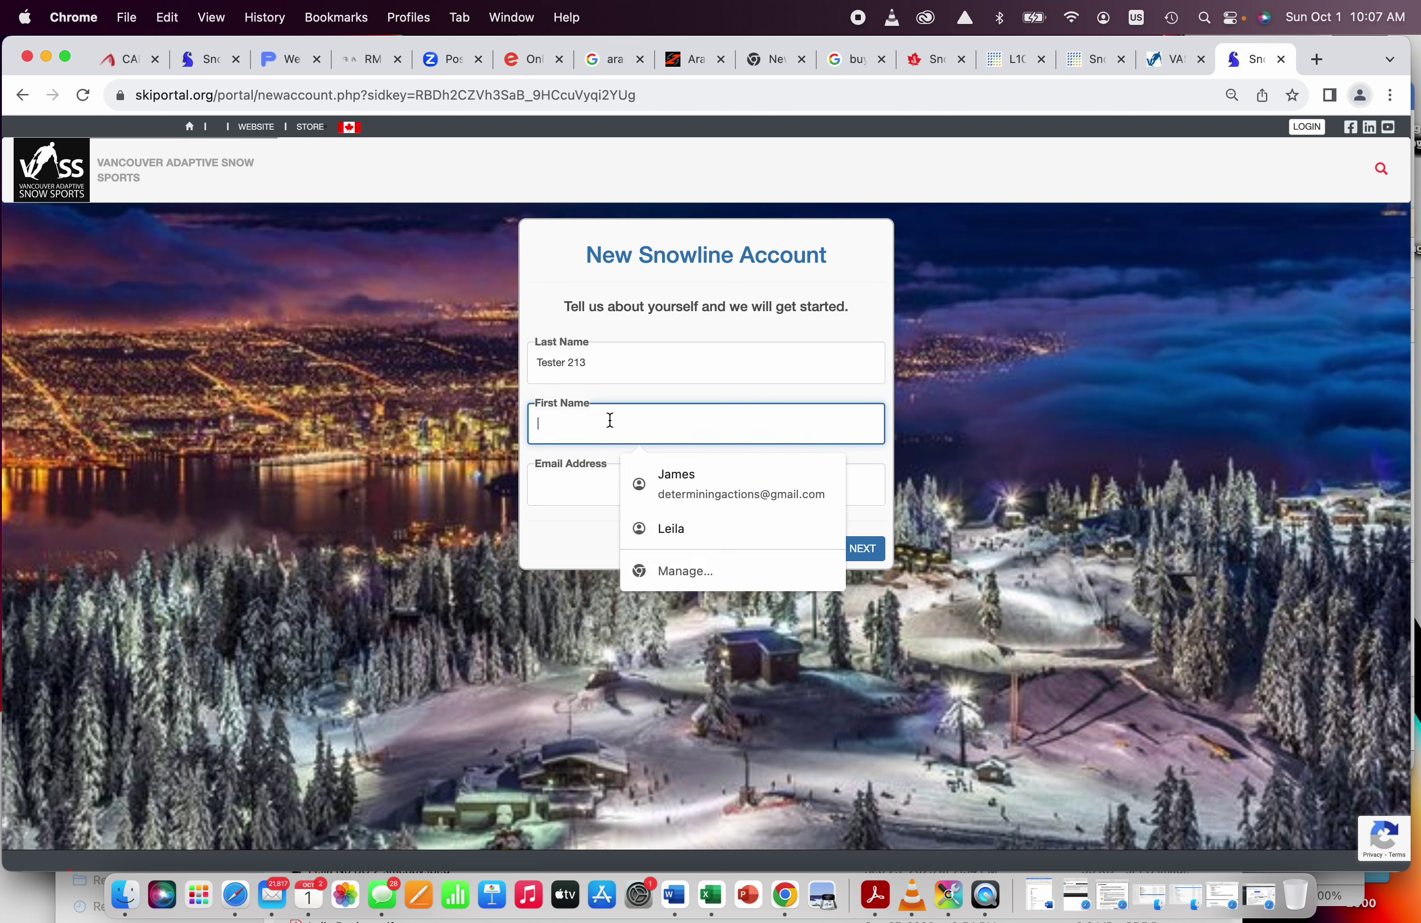
{"action": "type", "text": "James"}
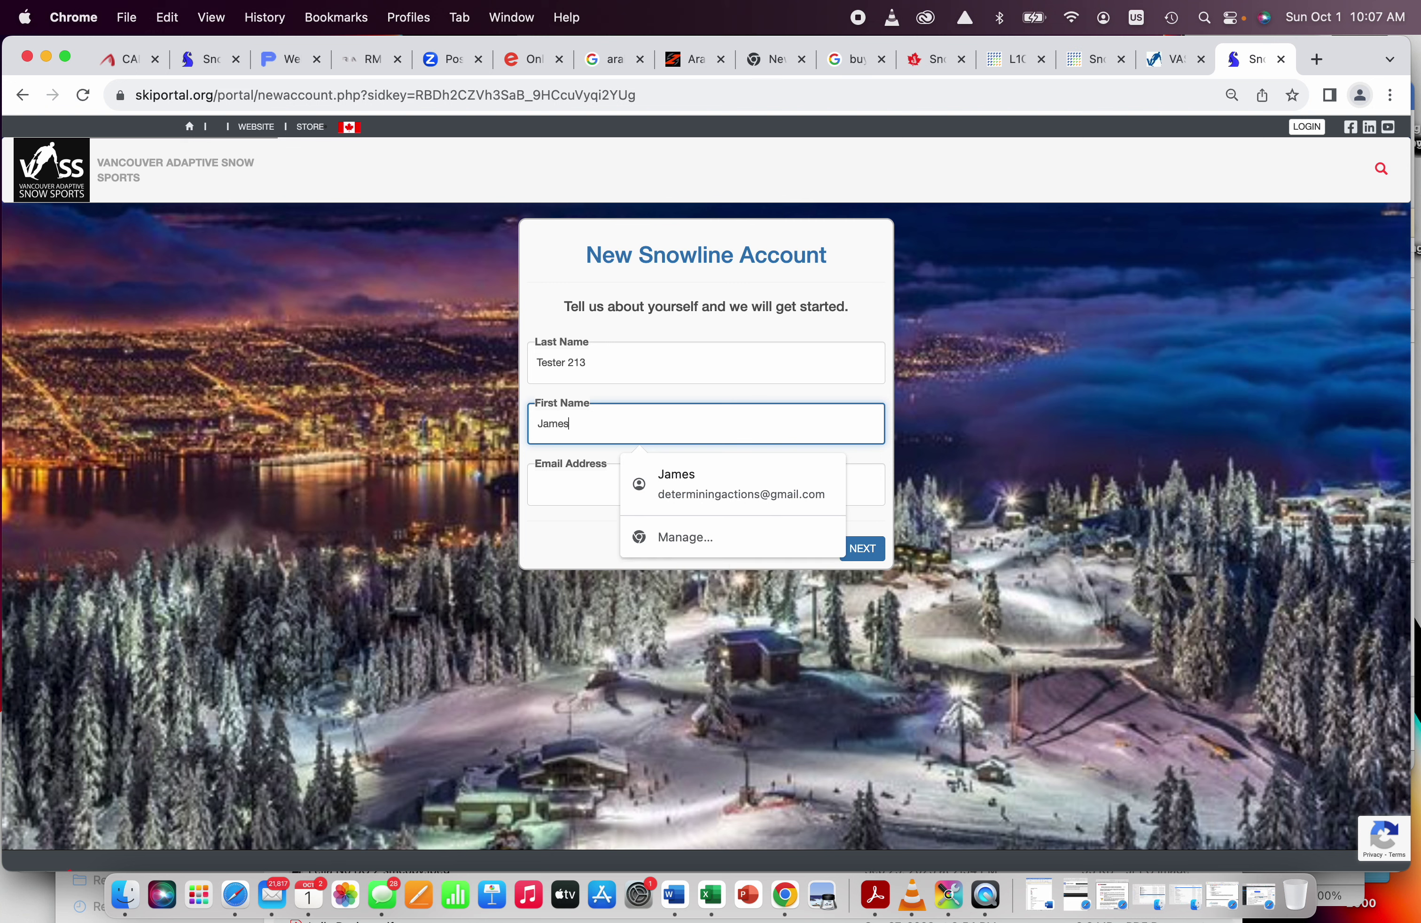
{"action": "left_click", "coordinate": [582, 488]}
{"action": "type", "text": "info@"}
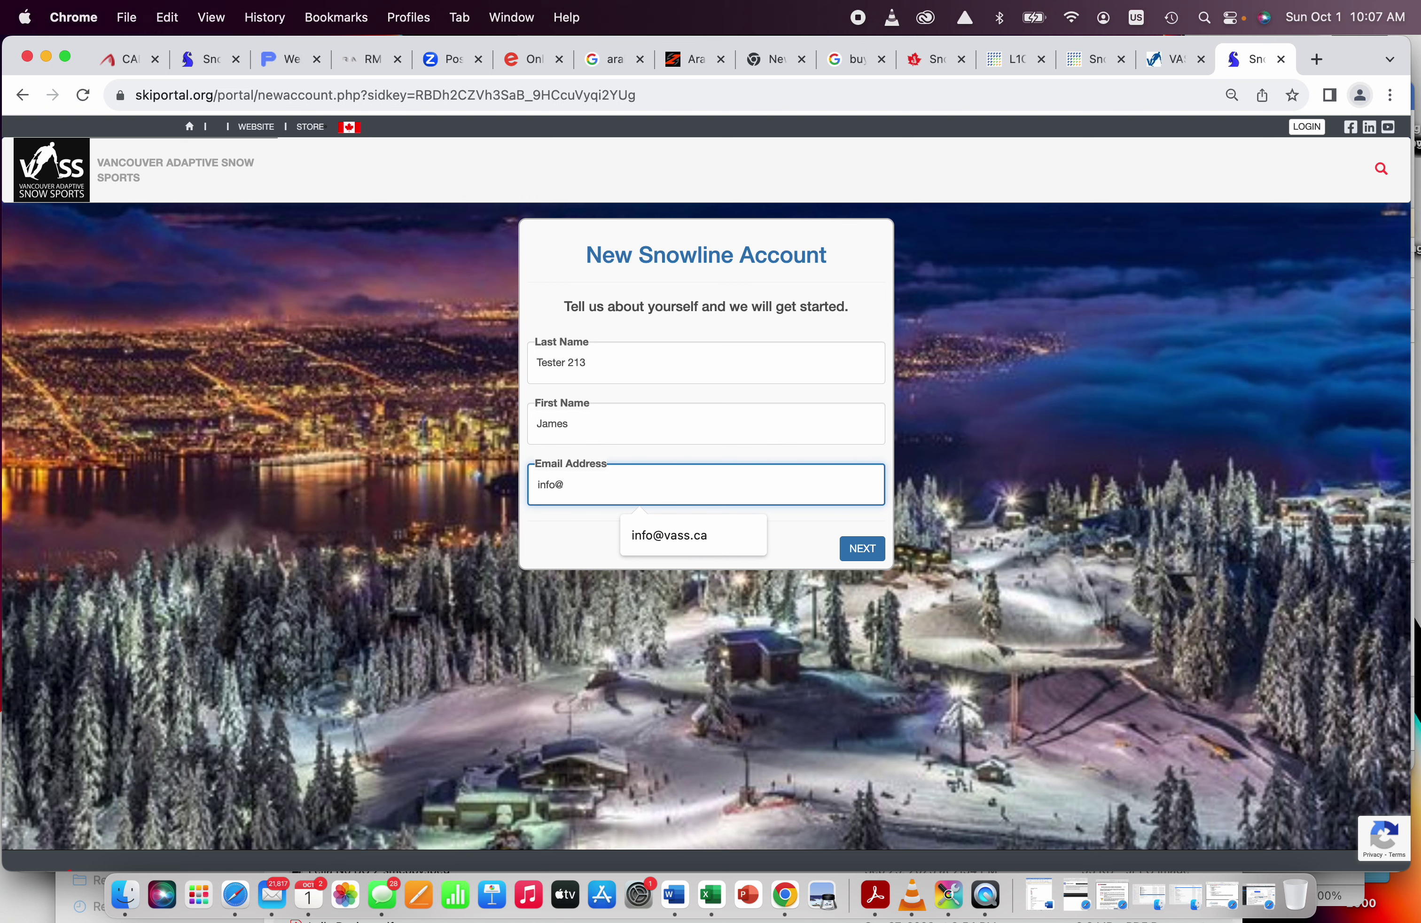
{"action": "left_click", "coordinate": [700, 538]}
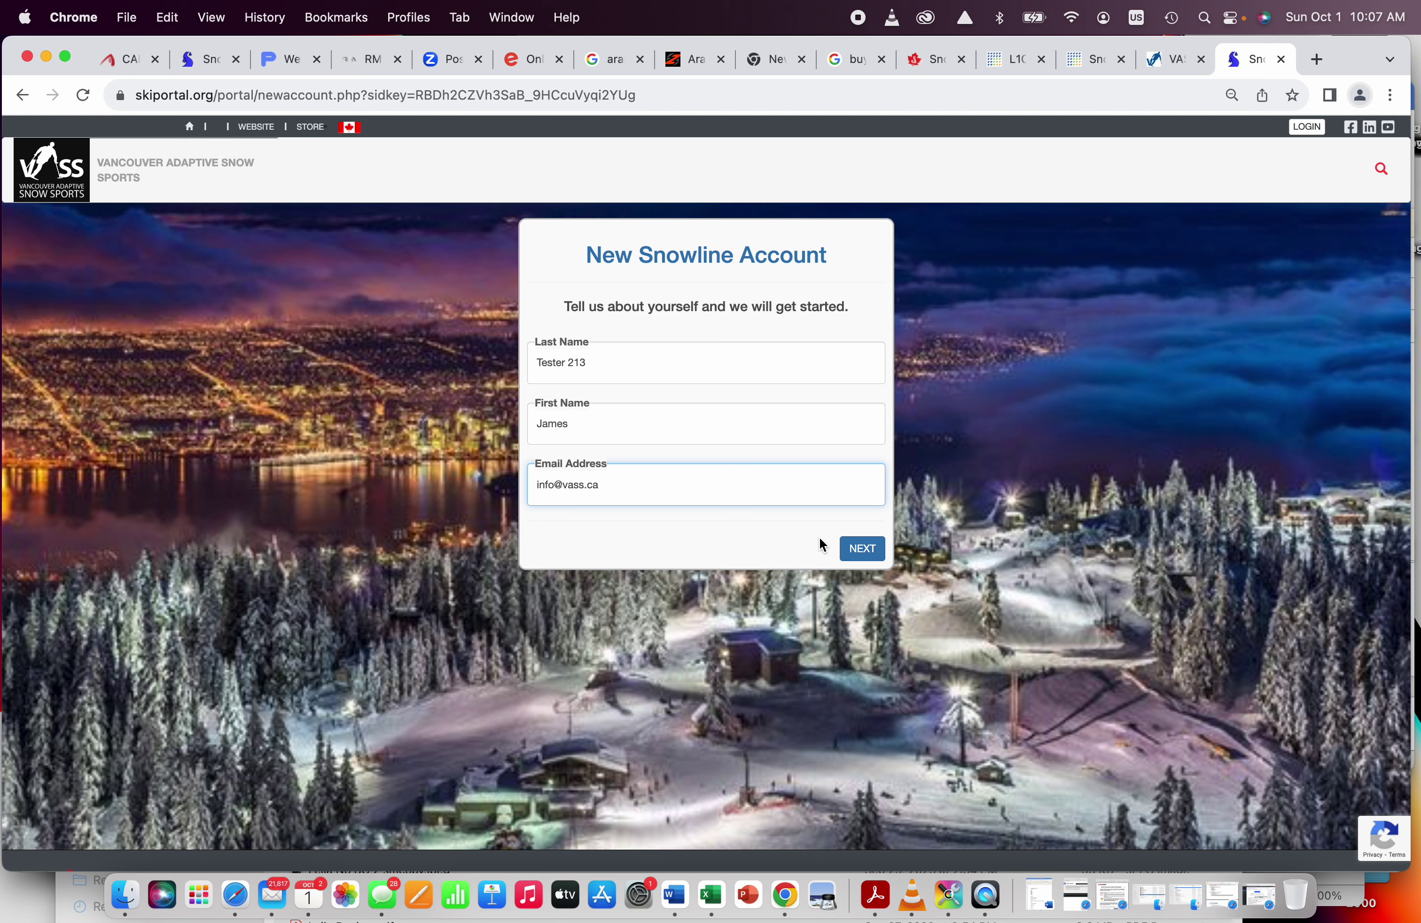
{"action": "left_click", "coordinate": [863, 552]}
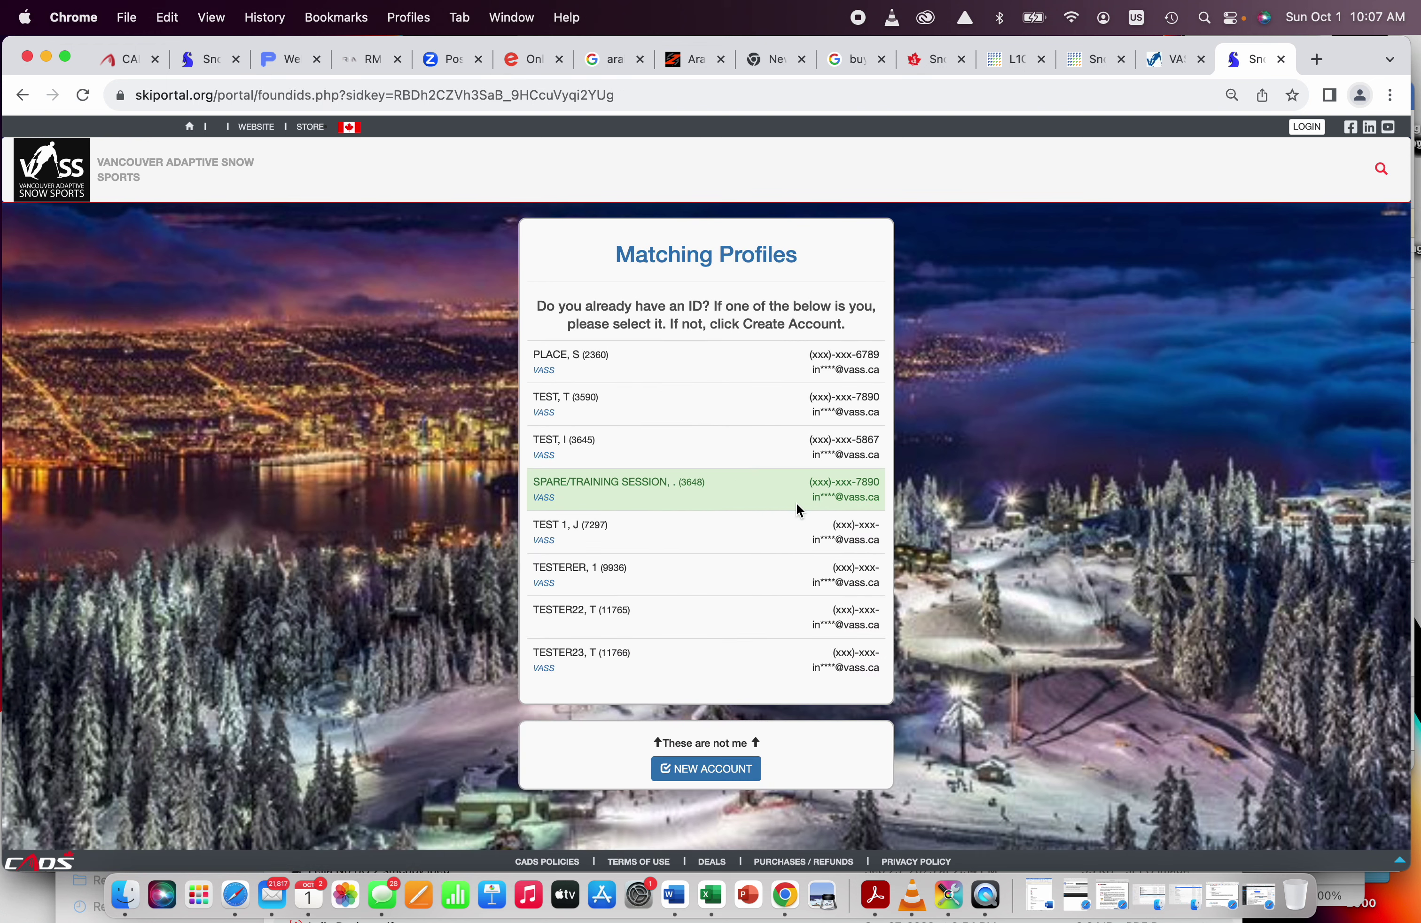
Step: Create a new account instead of using a matching profile, and submit a chosen user ID
{"action": "left_click", "coordinate": [737, 773]}
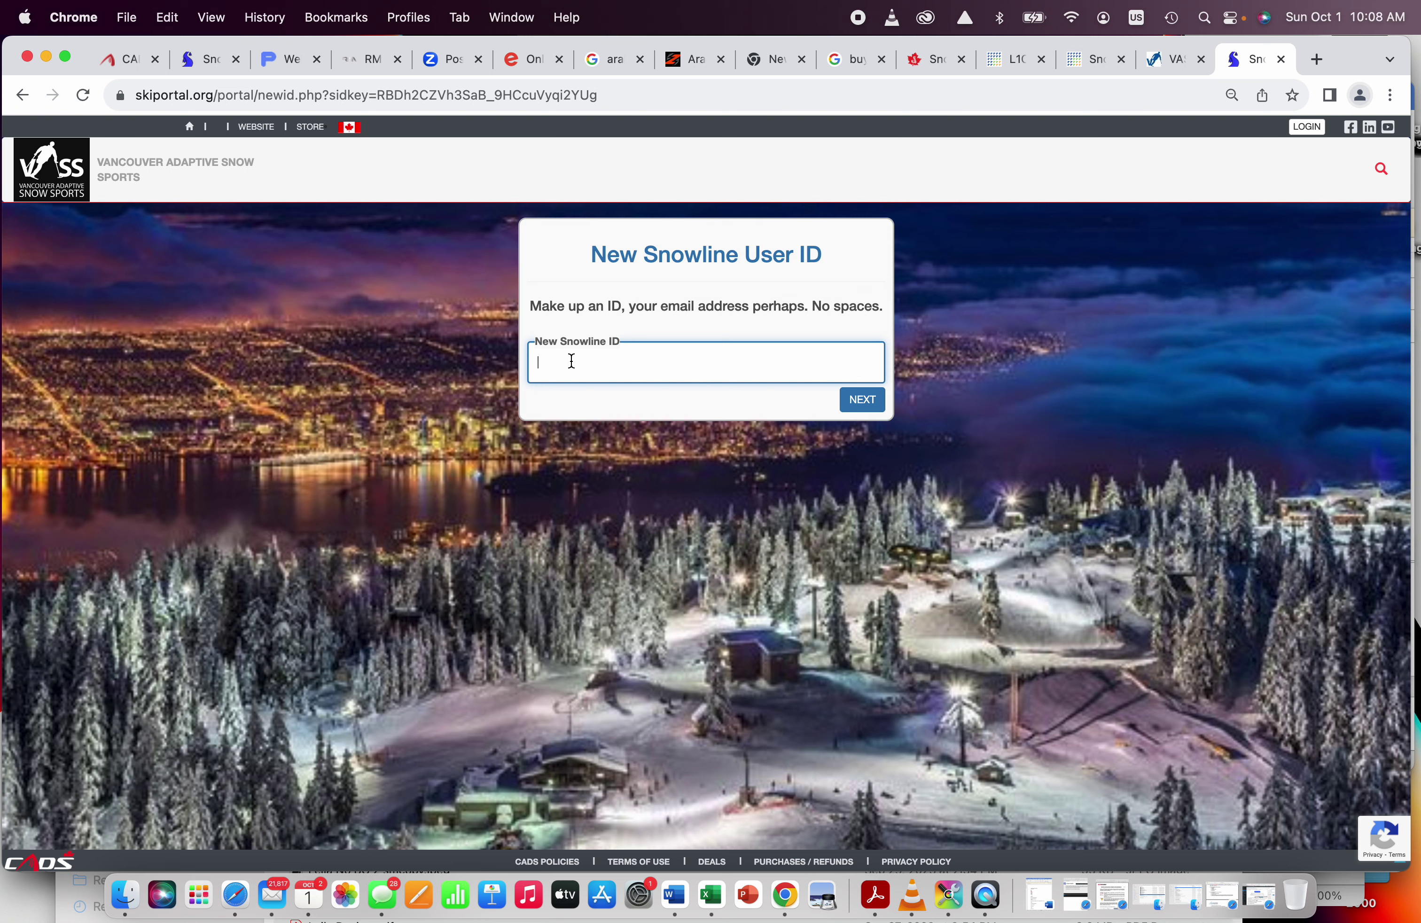
{"action": "type", "text": "t"}
{"action": "type", "text": "213"}
{"action": "left_click", "coordinate": [869, 409]}
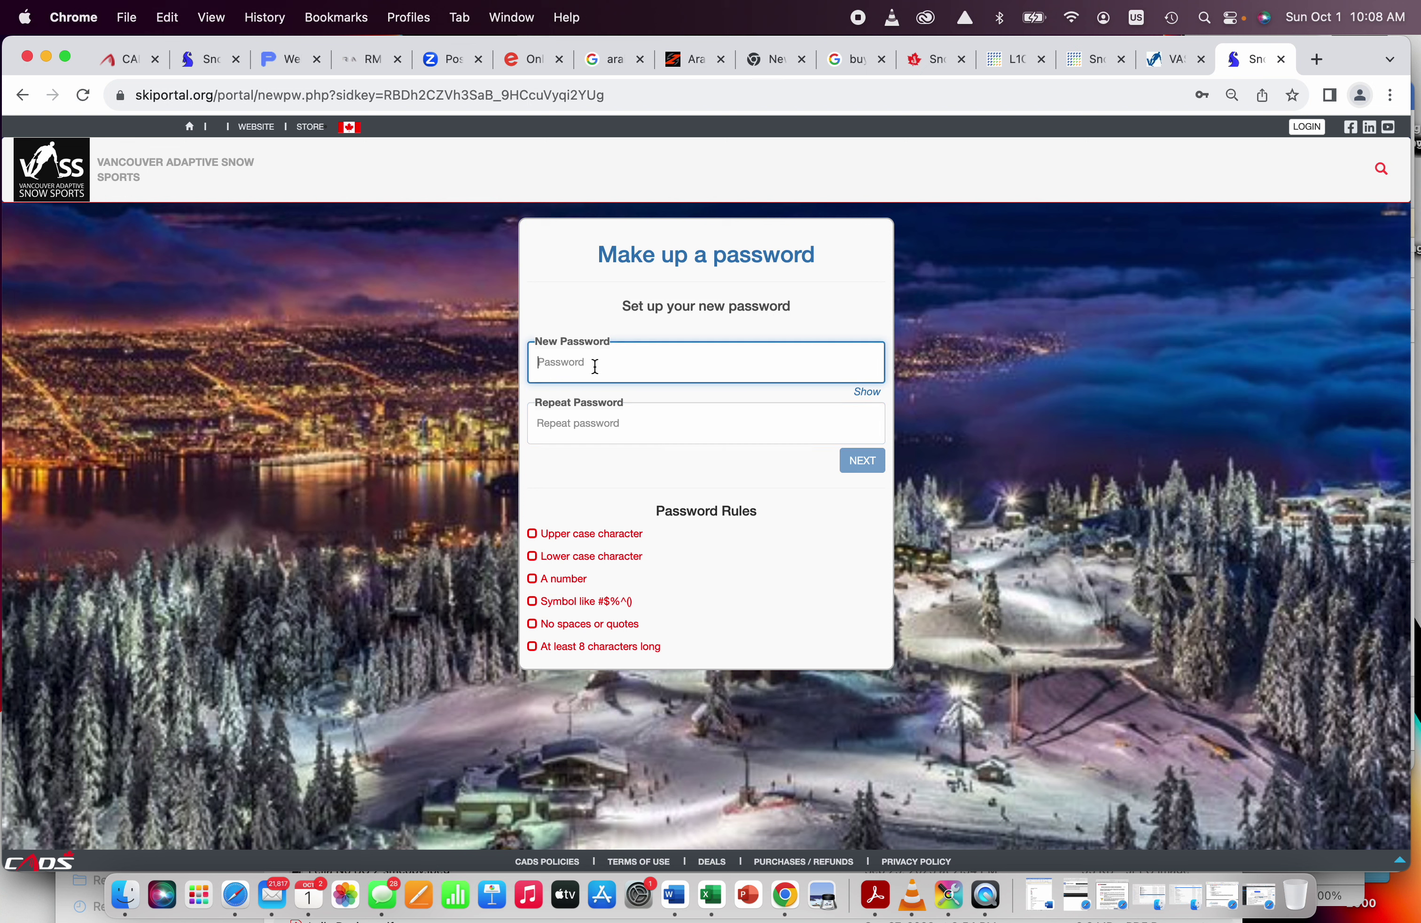
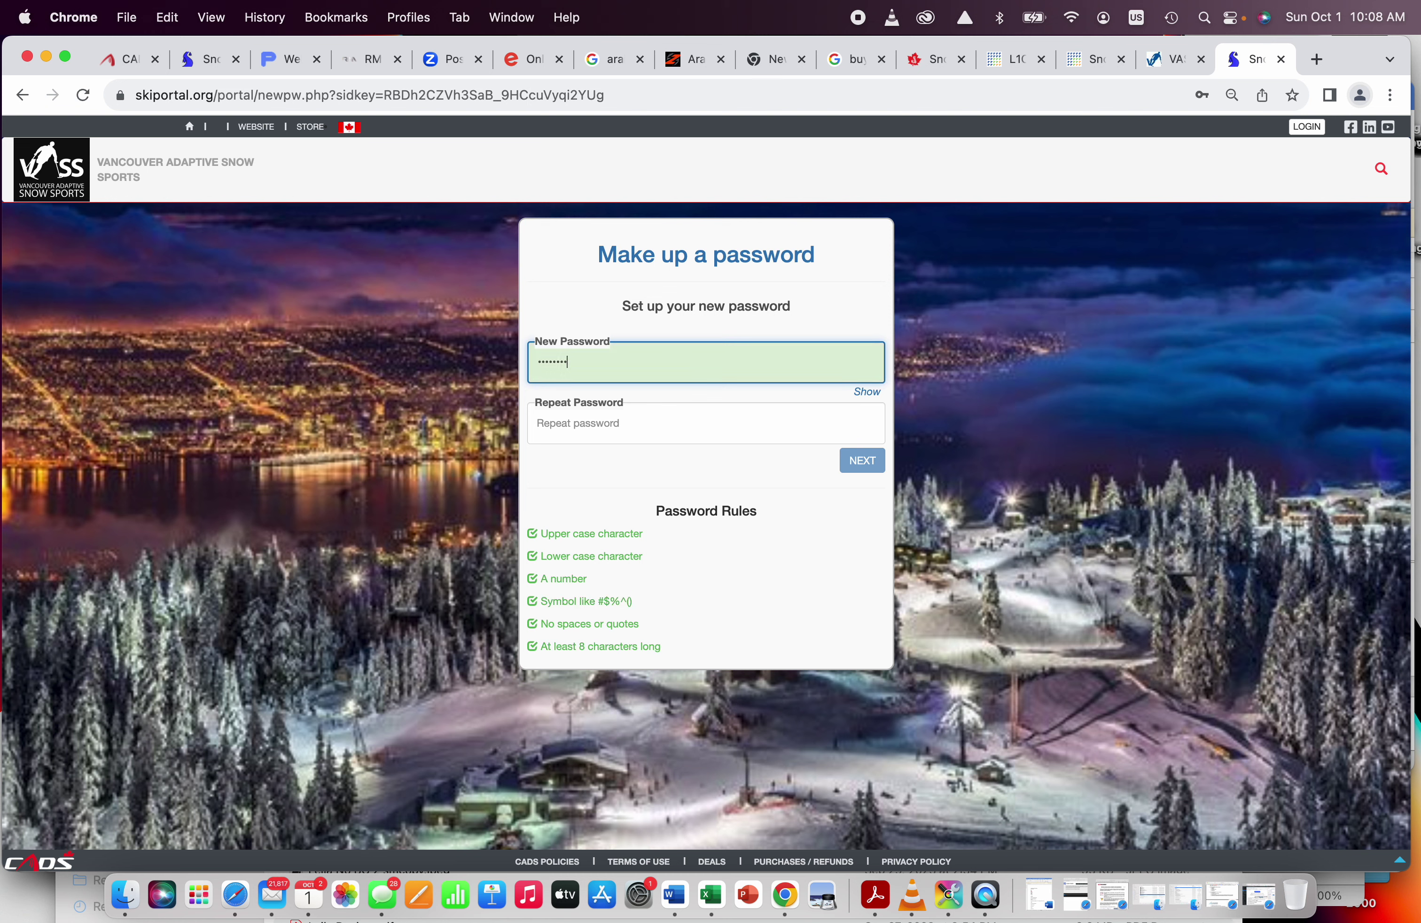
Step: Enter the new account password and repeat it in the confirmation field
{"action": "left_click", "coordinate": [591, 421]}
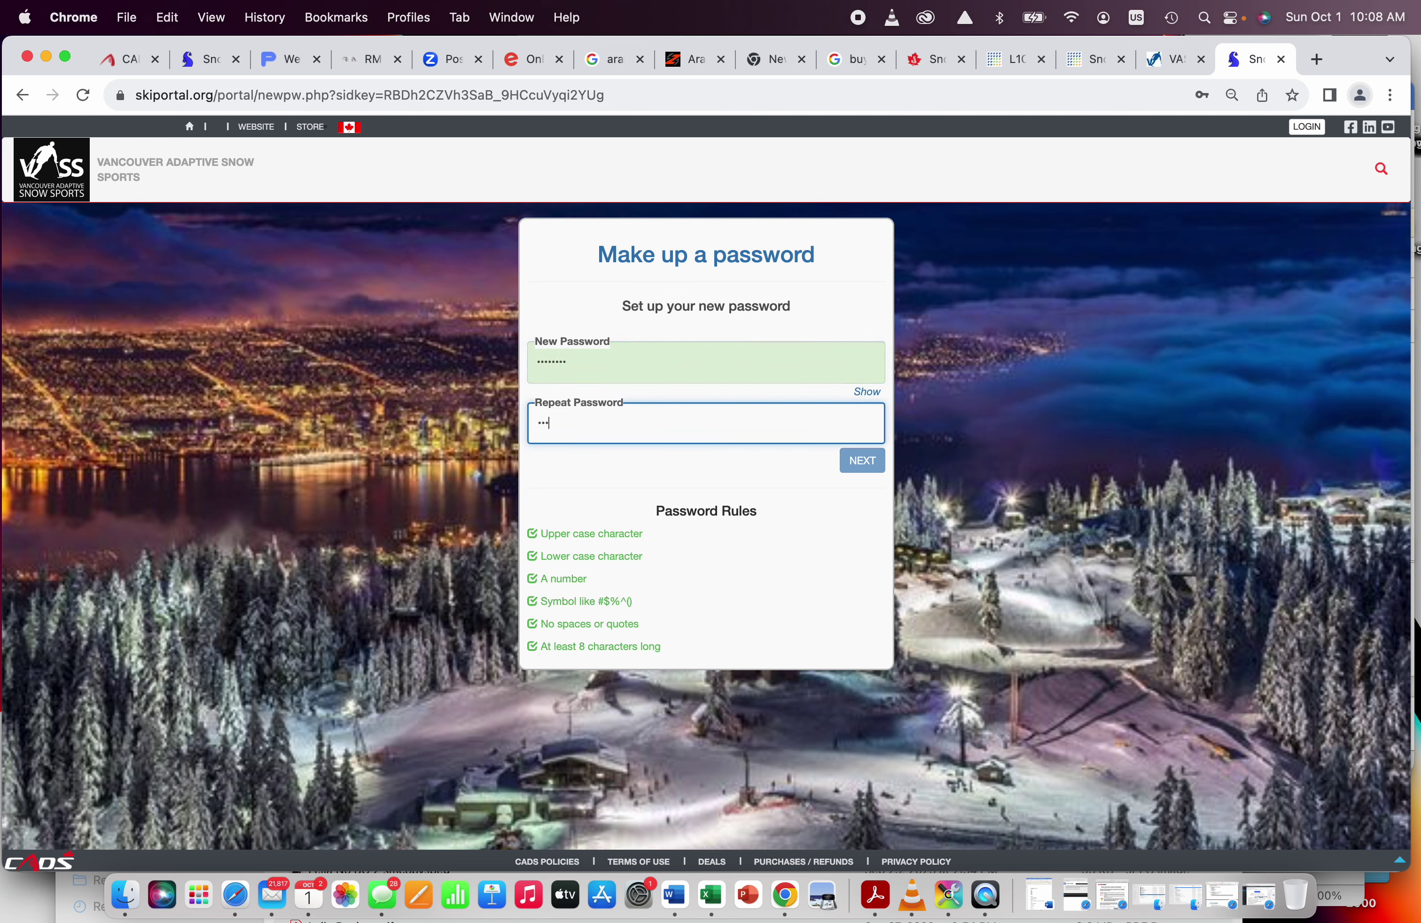
Step: Submit the password and pick Instructor as the main reason for joining
{"action": "left_click", "coordinate": [862, 463]}
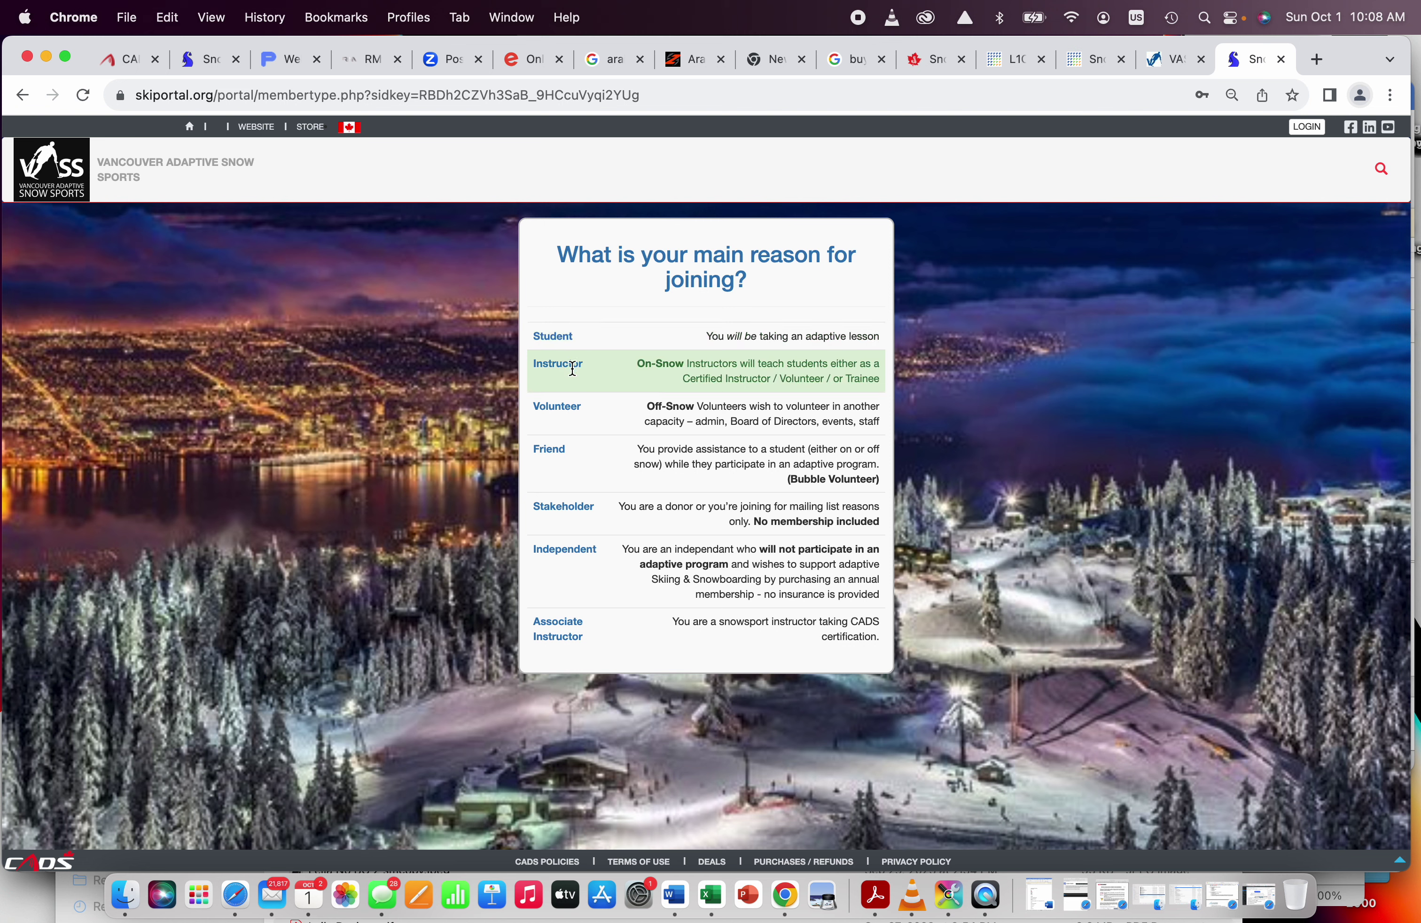
{"action": "left_click", "coordinate": [600, 372]}
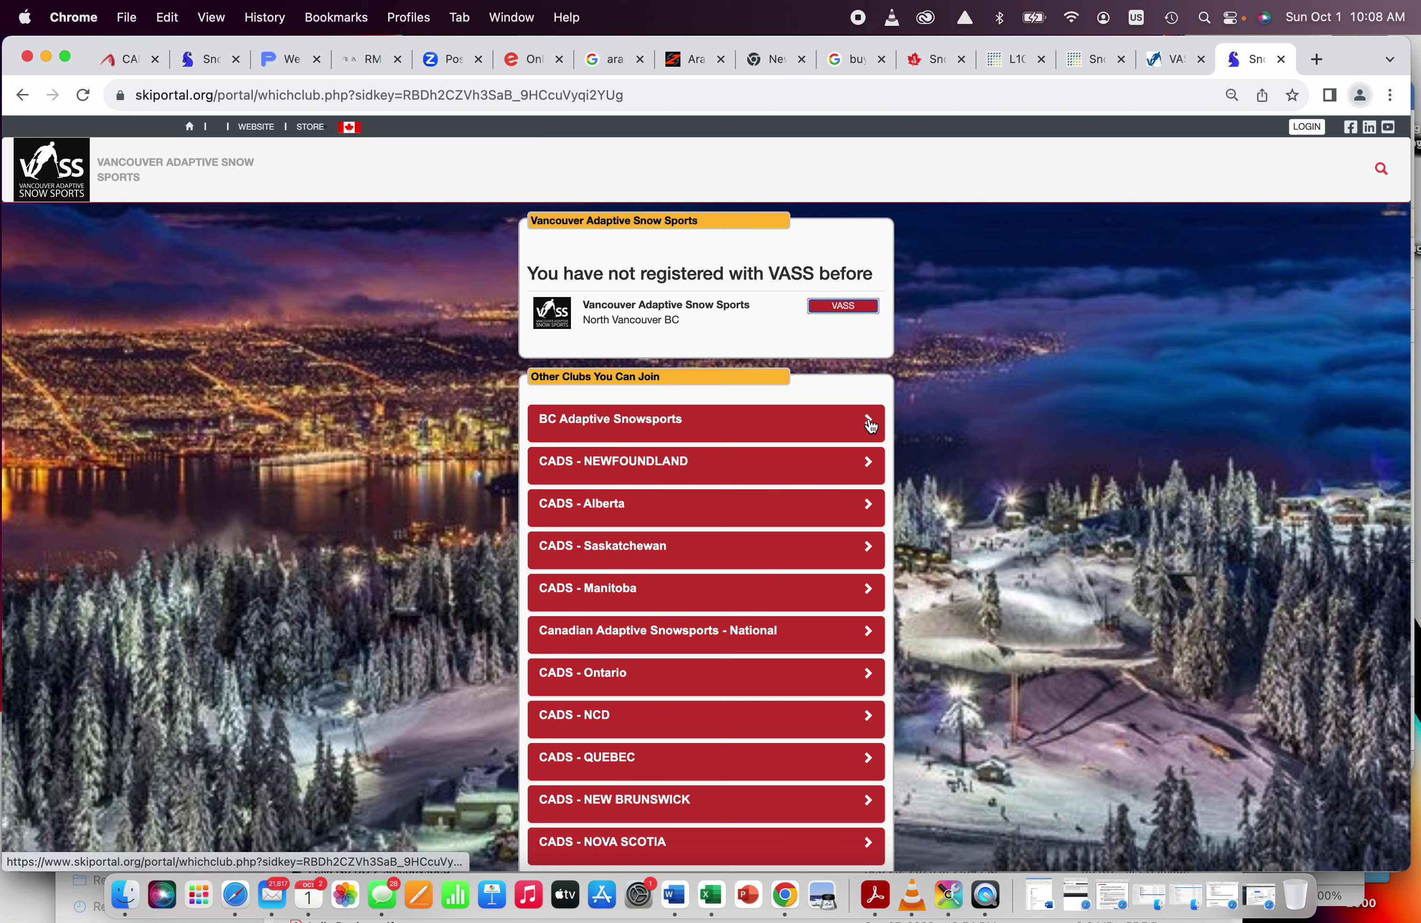
Step: Choose VASS as the club and confirm joining Vancouver Adaptive Snow Sports
{"action": "left_click", "coordinate": [855, 307]}
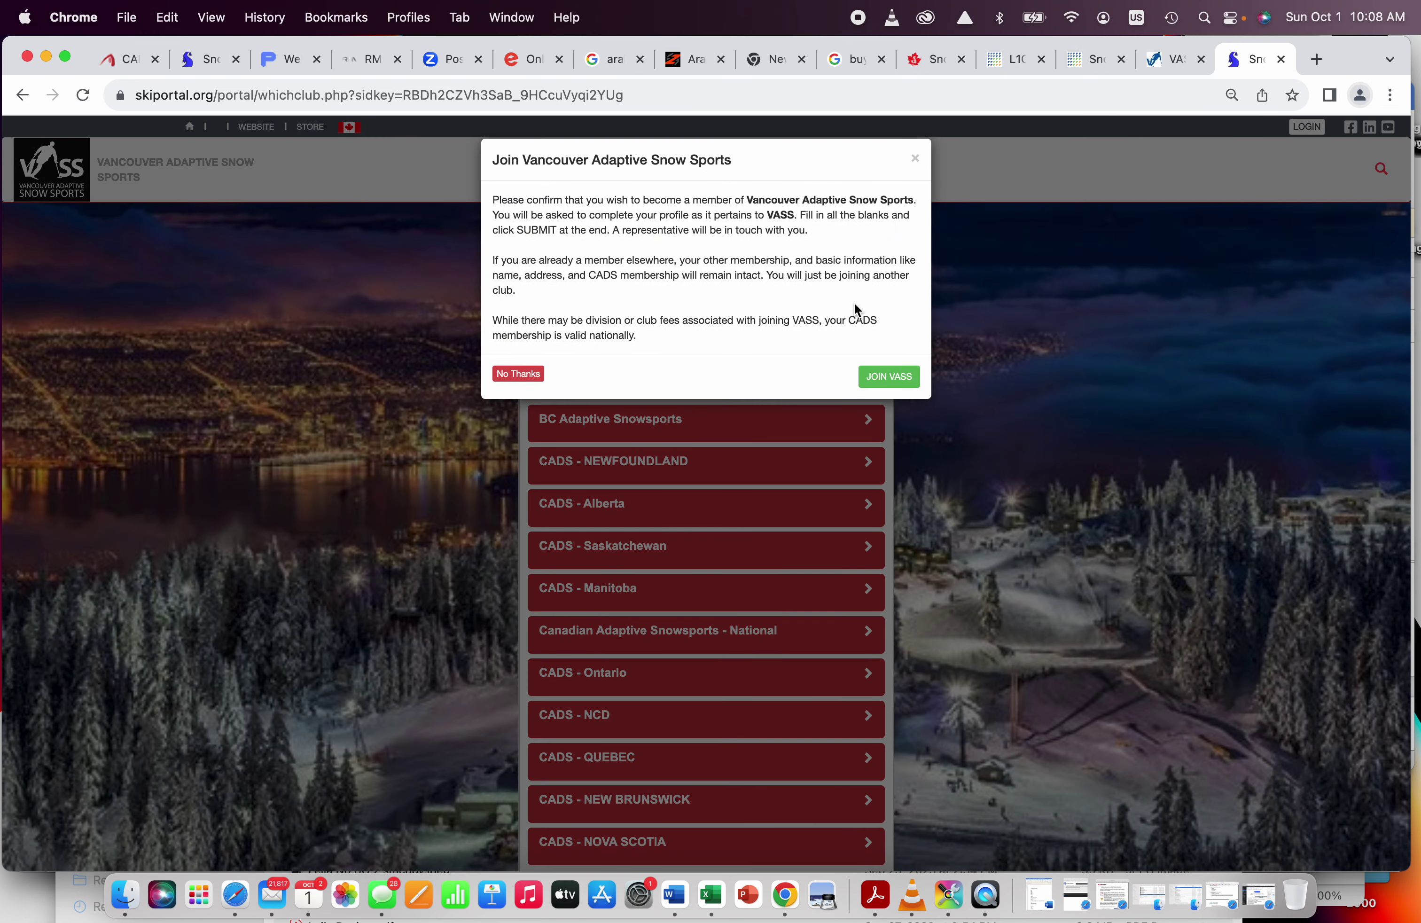
{"action": "left_click", "coordinate": [894, 377]}
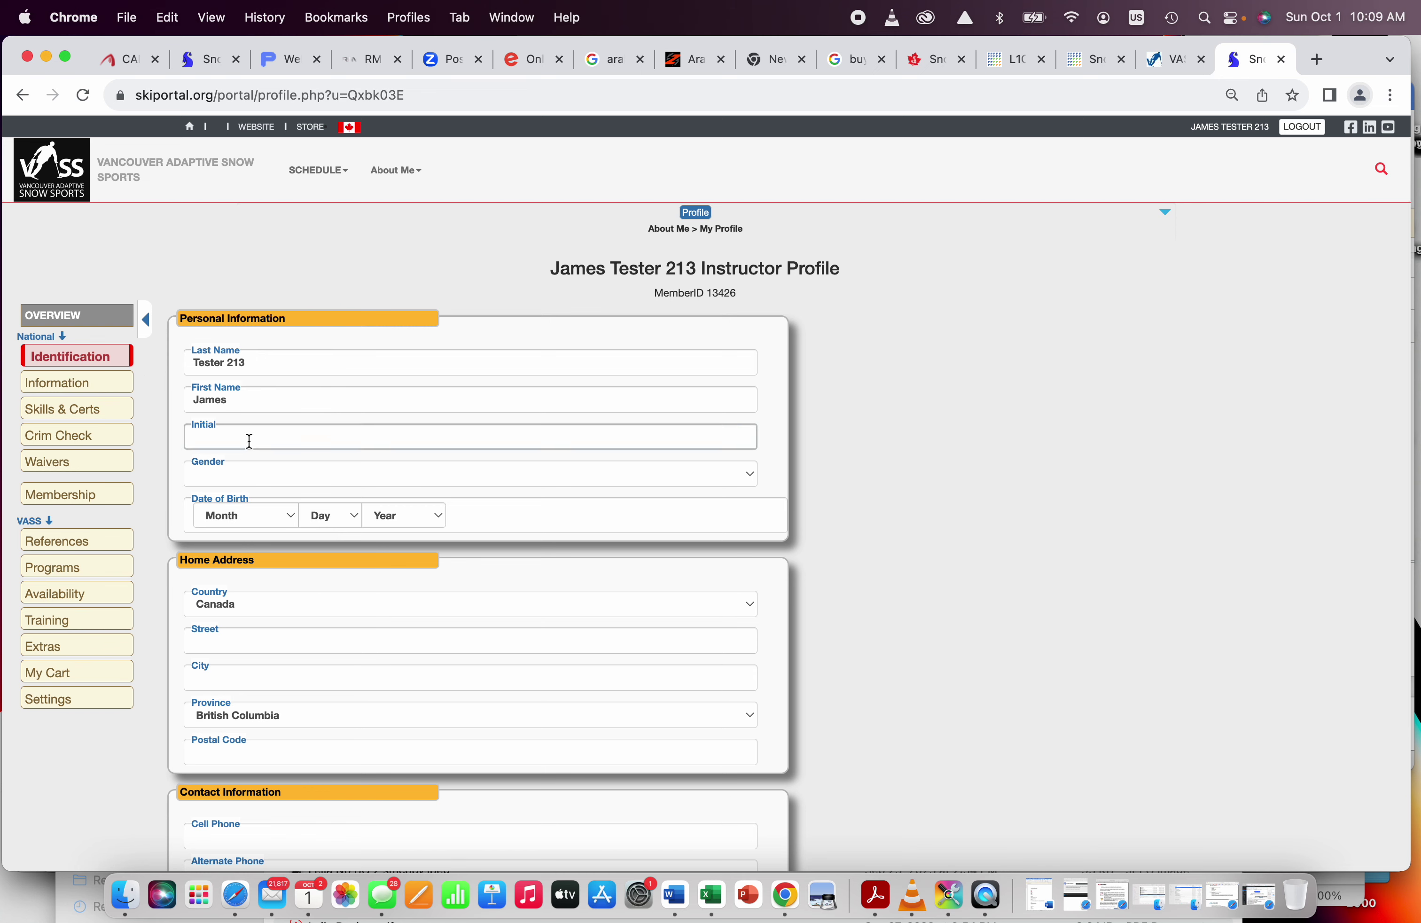
Step: Review the identification and Information sections, then mark SafeSport completed under Skills & Certs
{"action": "scroll", "coordinate": [249, 455], "scroll_direction": "down", "scroll_amount": 3}
{"action": "scroll", "coordinate": [246, 450], "scroll_direction": "down", "scroll_amount": 7}
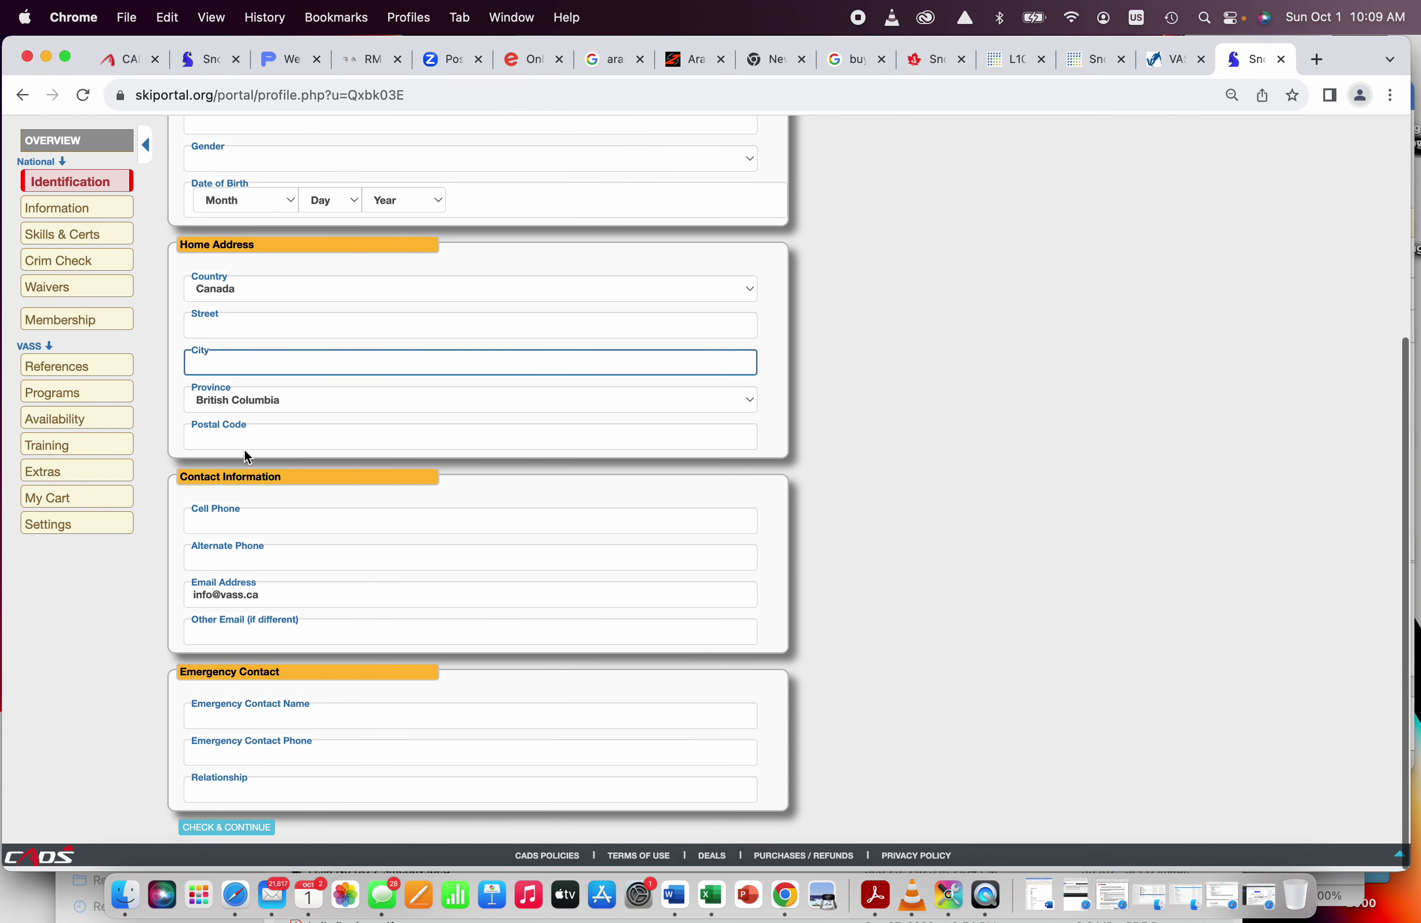
{"action": "left_click", "coordinate": [109, 216]}
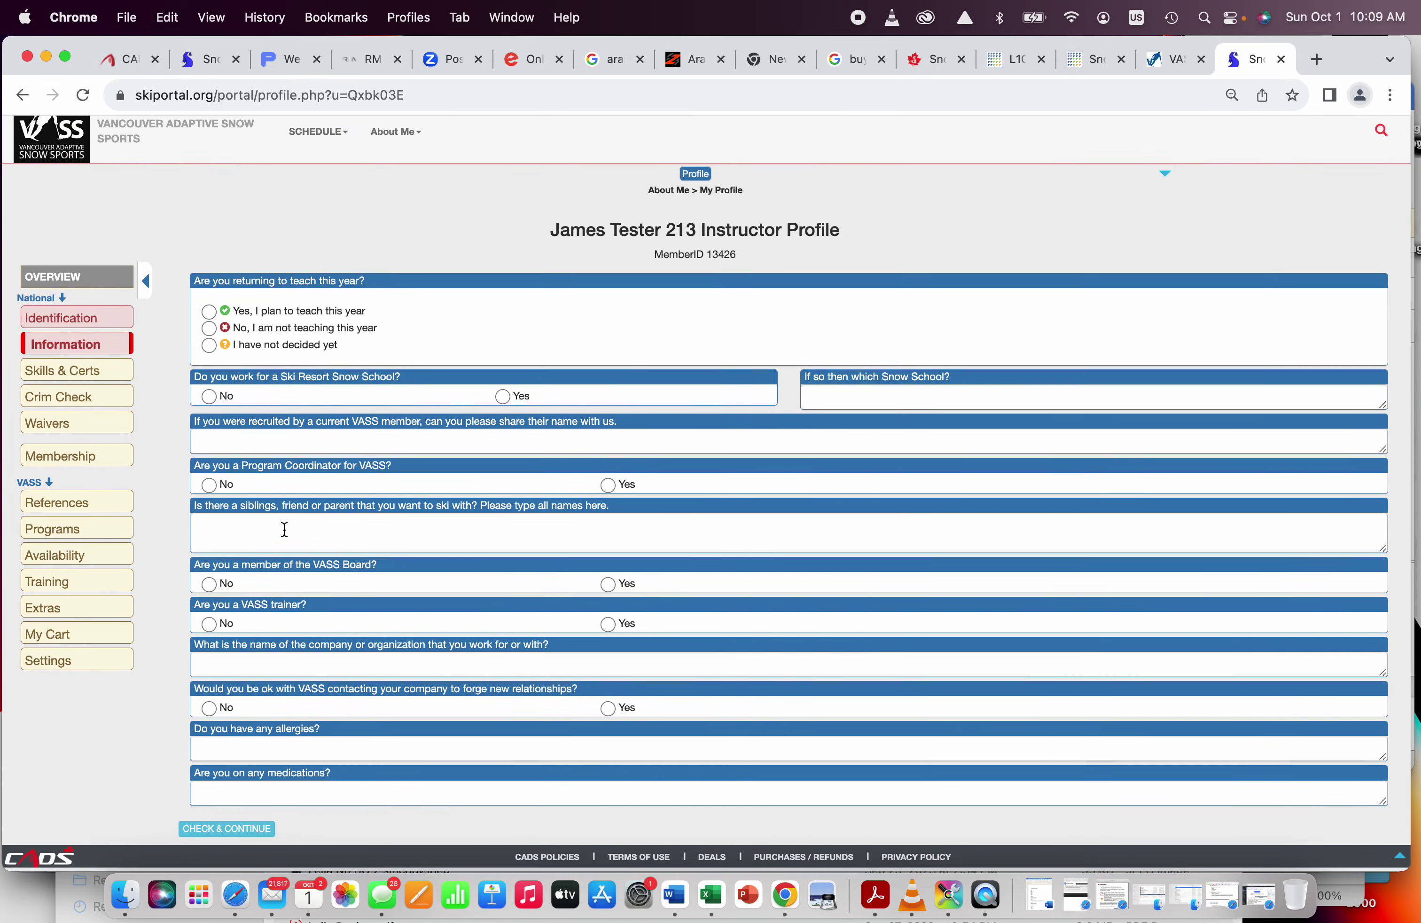
{"action": "left_click", "coordinate": [96, 375]}
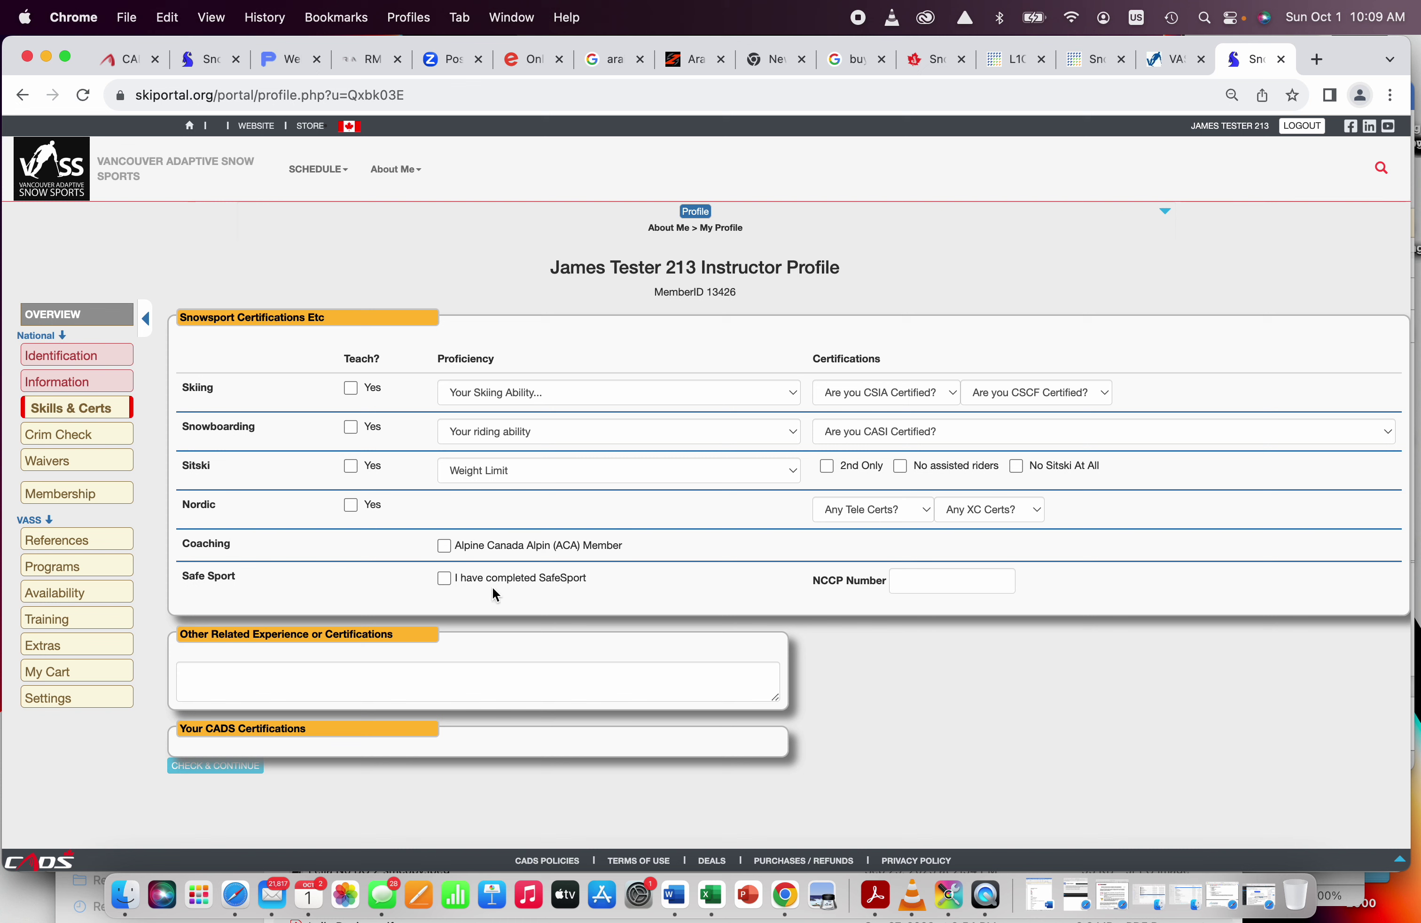
{"action": "left_click", "coordinate": [444, 578]}
Step: Open Crim Check and its full policy text in a new tab, then return and open Waivers
{"action": "left_click", "coordinate": [108, 436]}
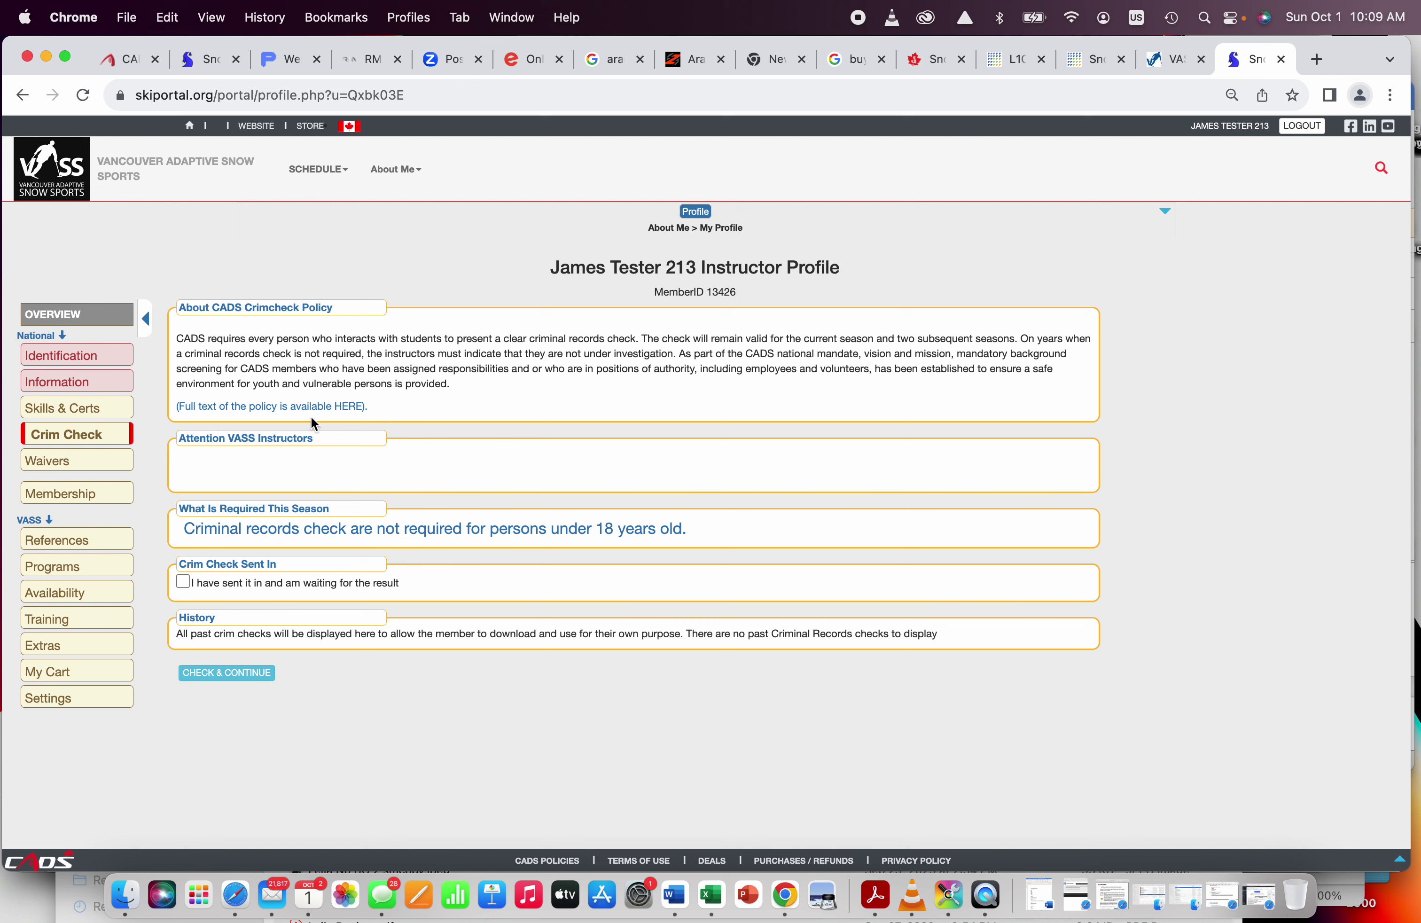
{"action": "left_click", "coordinate": [267, 409]}
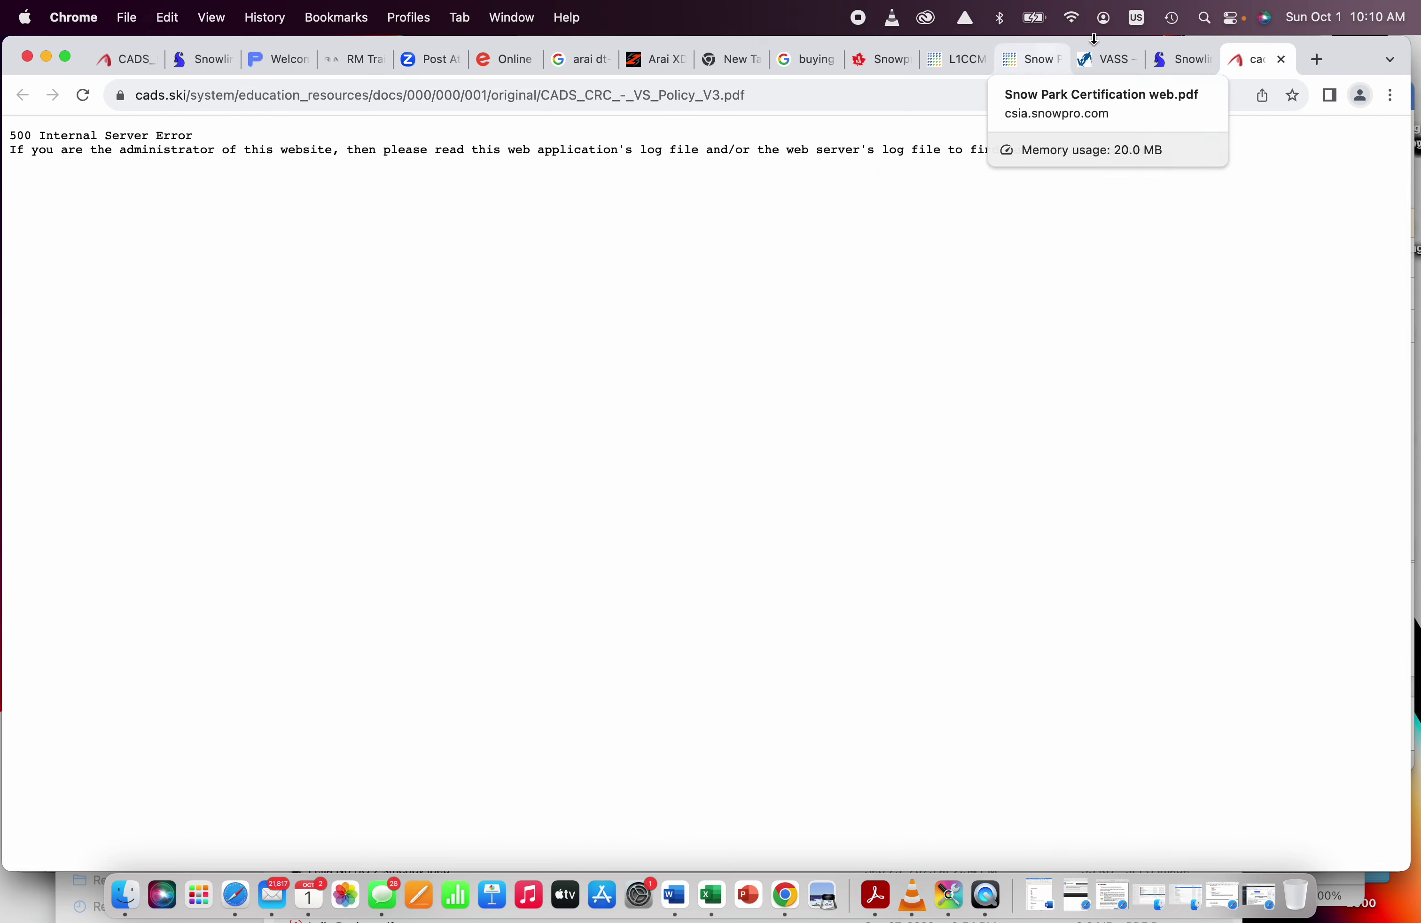
{"action": "left_click", "coordinate": [1179, 67]}
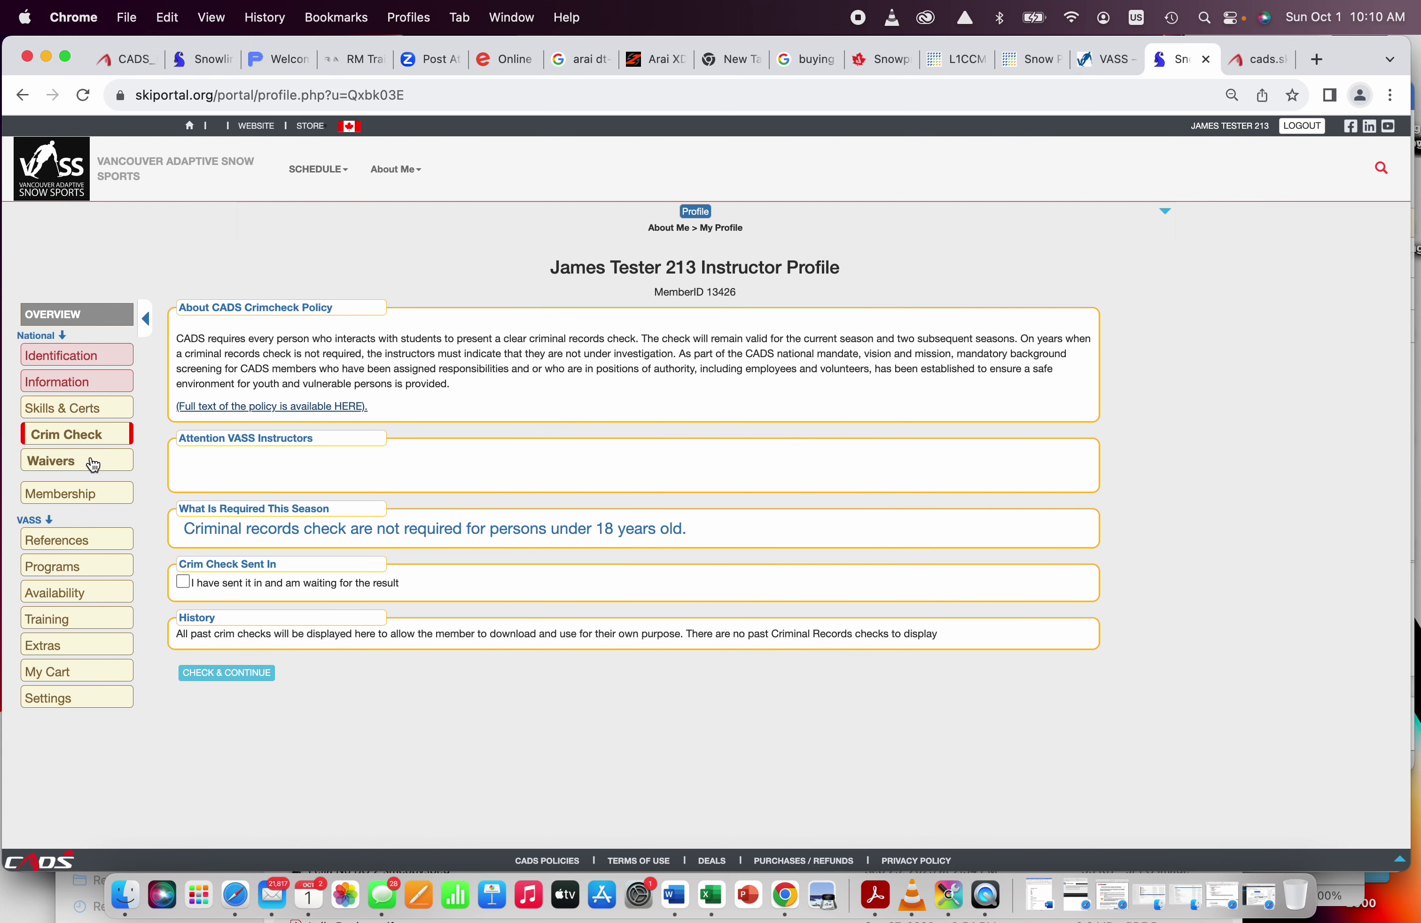
{"action": "left_click", "coordinate": [94, 466]}
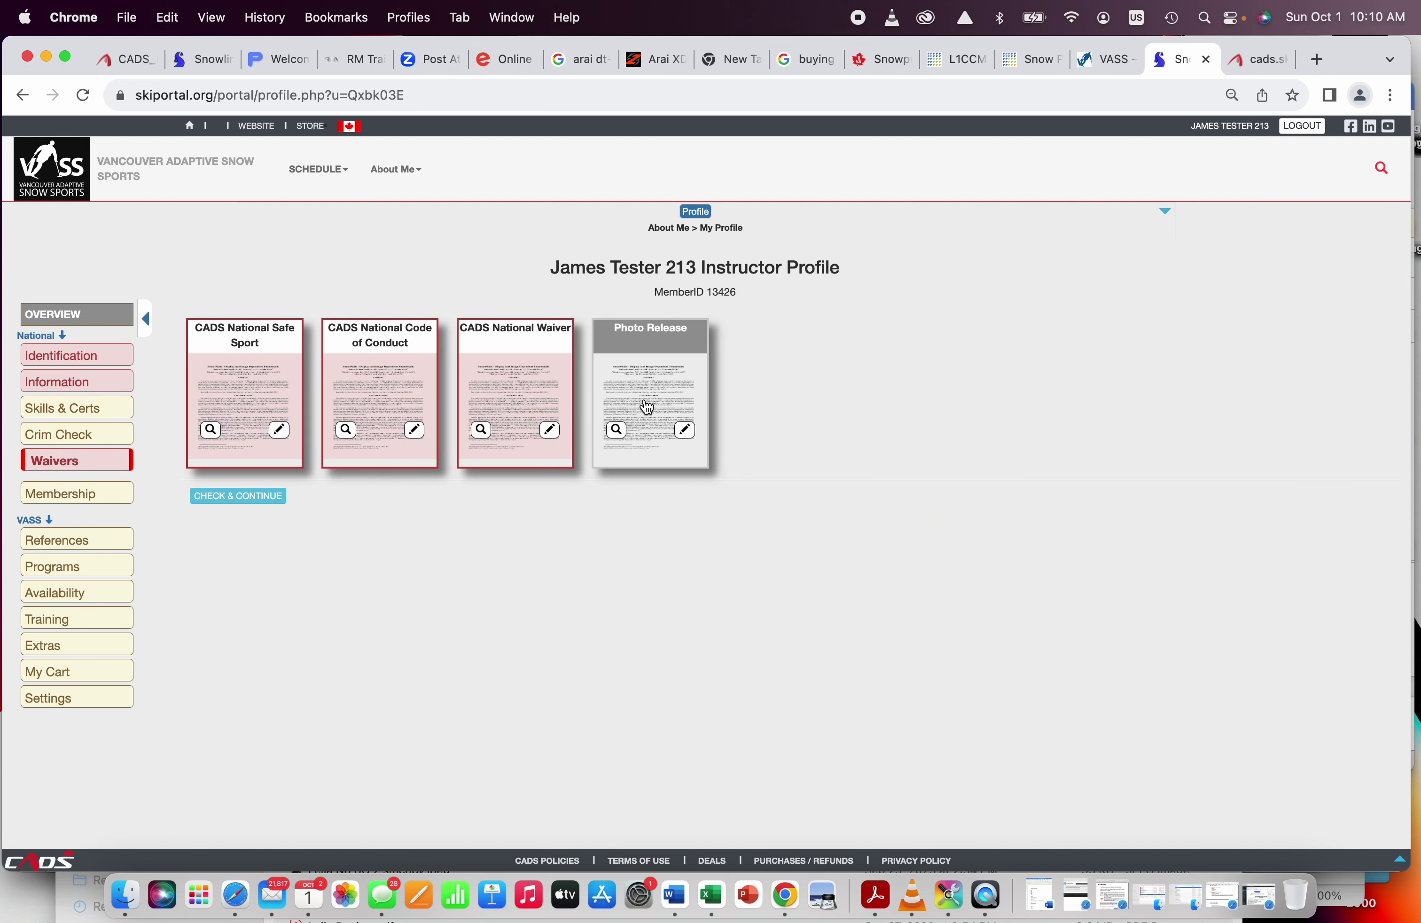
Step: Sign the CADS National Safe Sport waiver with a signer name, then view the $50.00 Annual Instructor Membership
{"action": "left_click", "coordinate": [257, 407]}
{"action": "left_click", "coordinate": [577, 490]}
{"action": "type", "text": "test"}
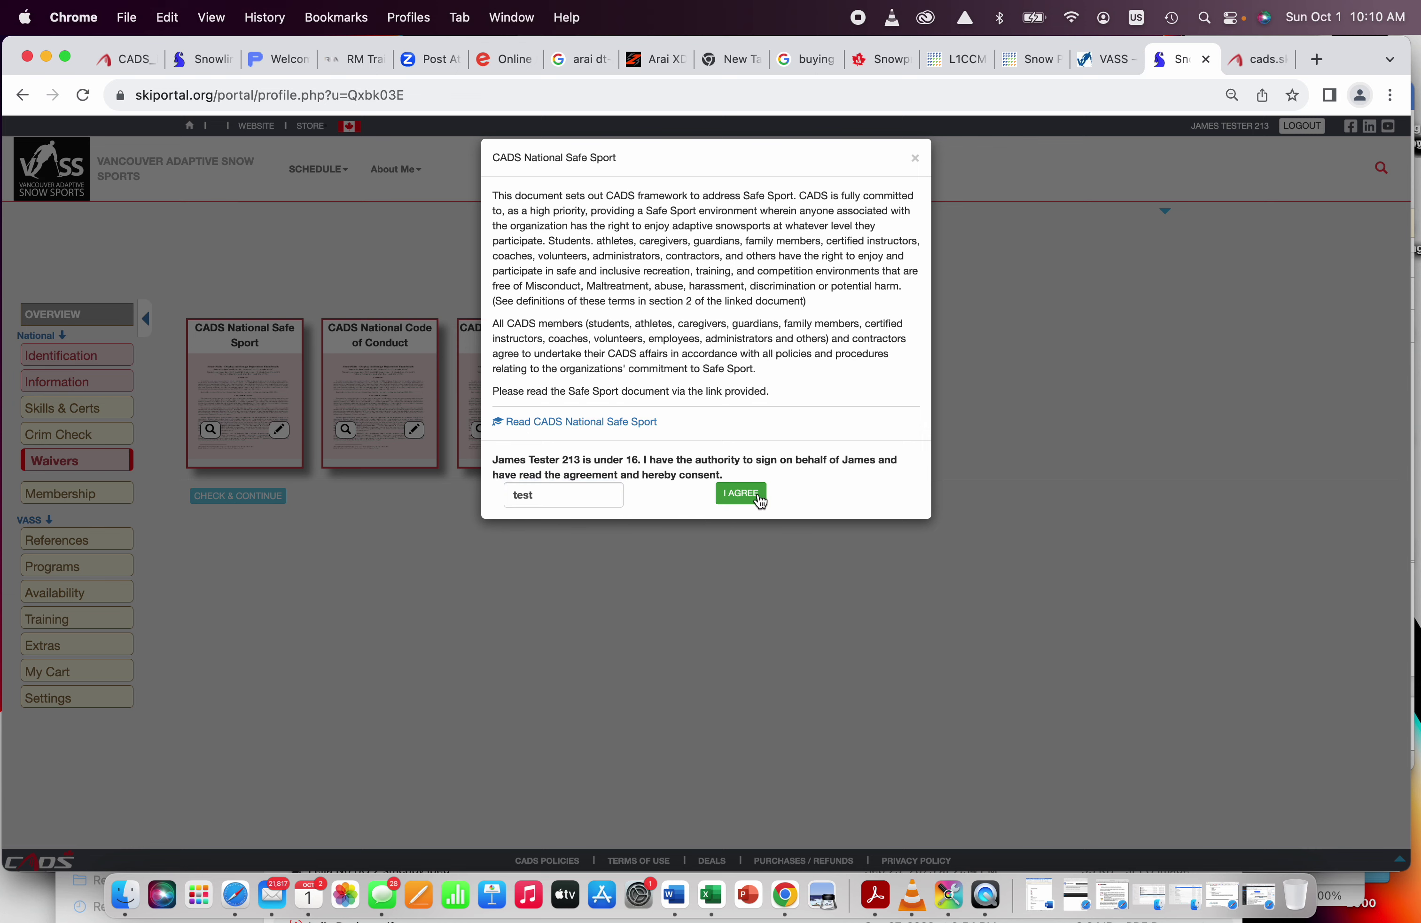
{"action": "left_click", "coordinate": [743, 494]}
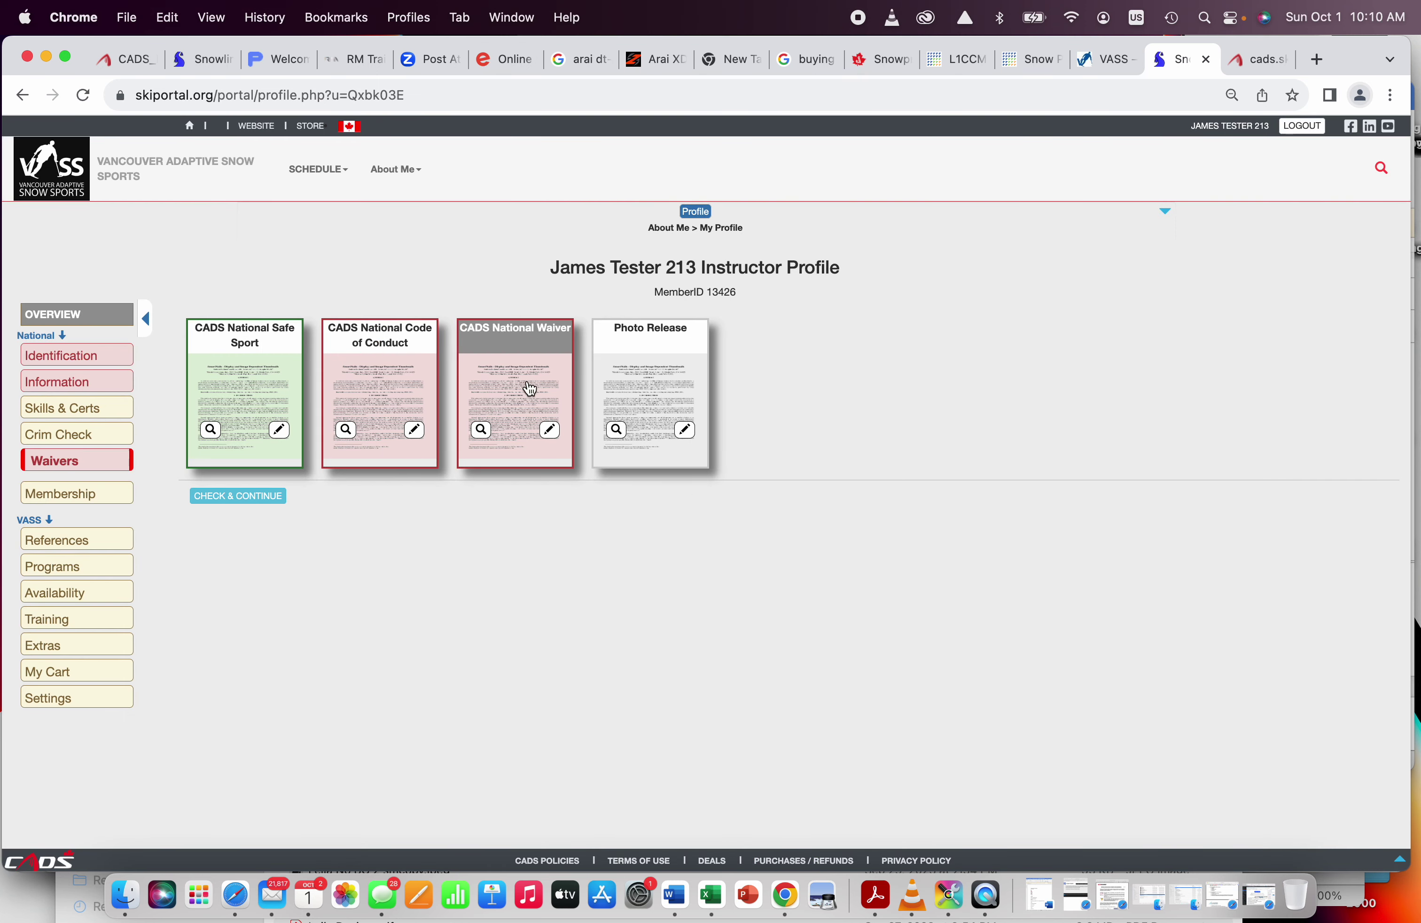
{"action": "left_click", "coordinate": [116, 503]}
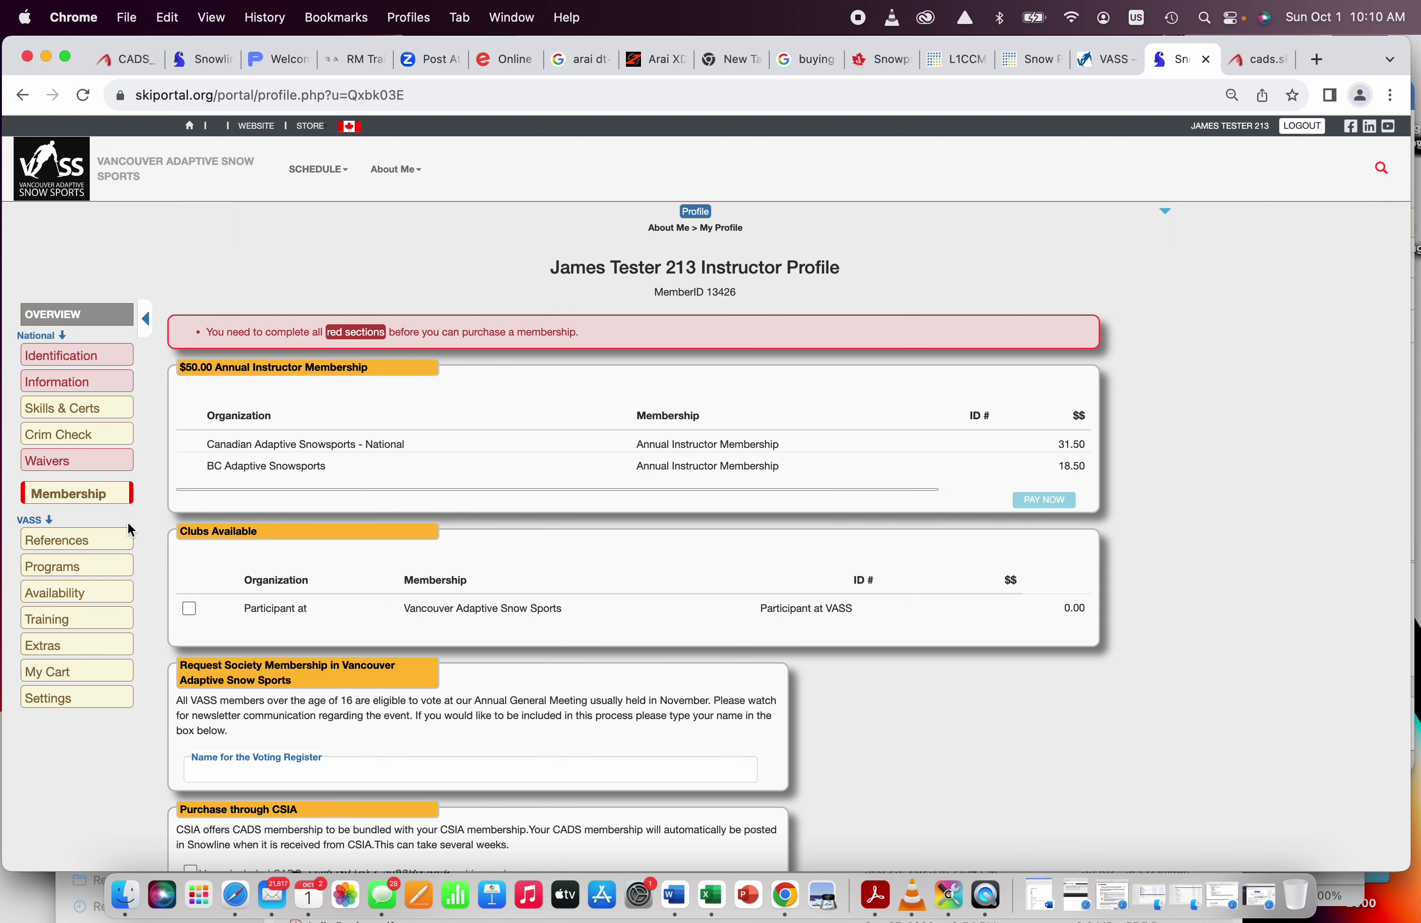
Step: Open the empty References section, review VASS's Volunteering > Reference Checks guidance, and return to Snowline
{"action": "left_click", "coordinate": [102, 546]}
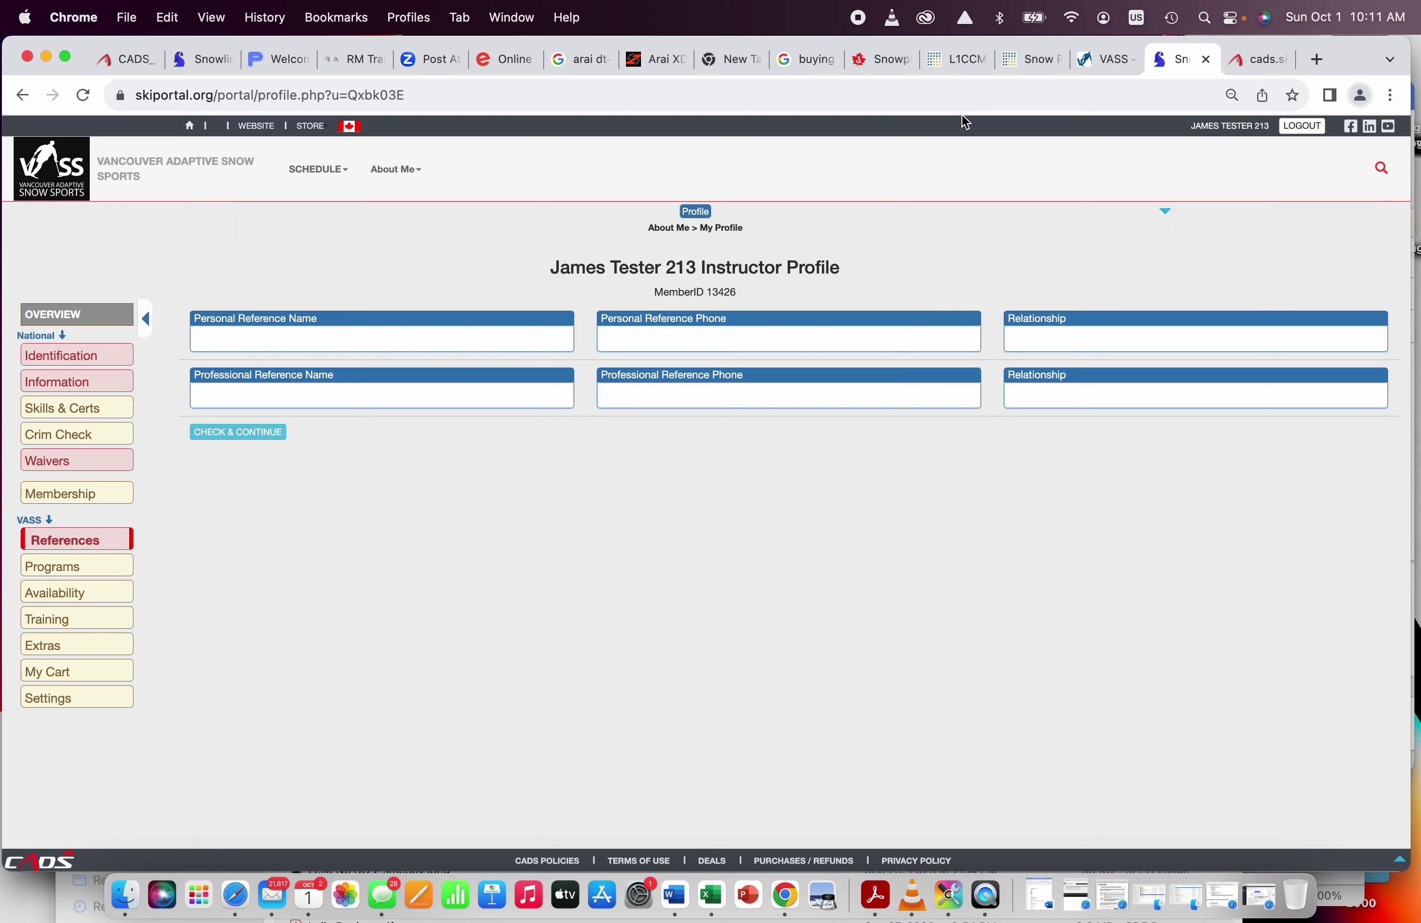
{"action": "left_click", "coordinate": [1106, 63]}
{"action": "mouse_move", "coordinate": [845, 176]}
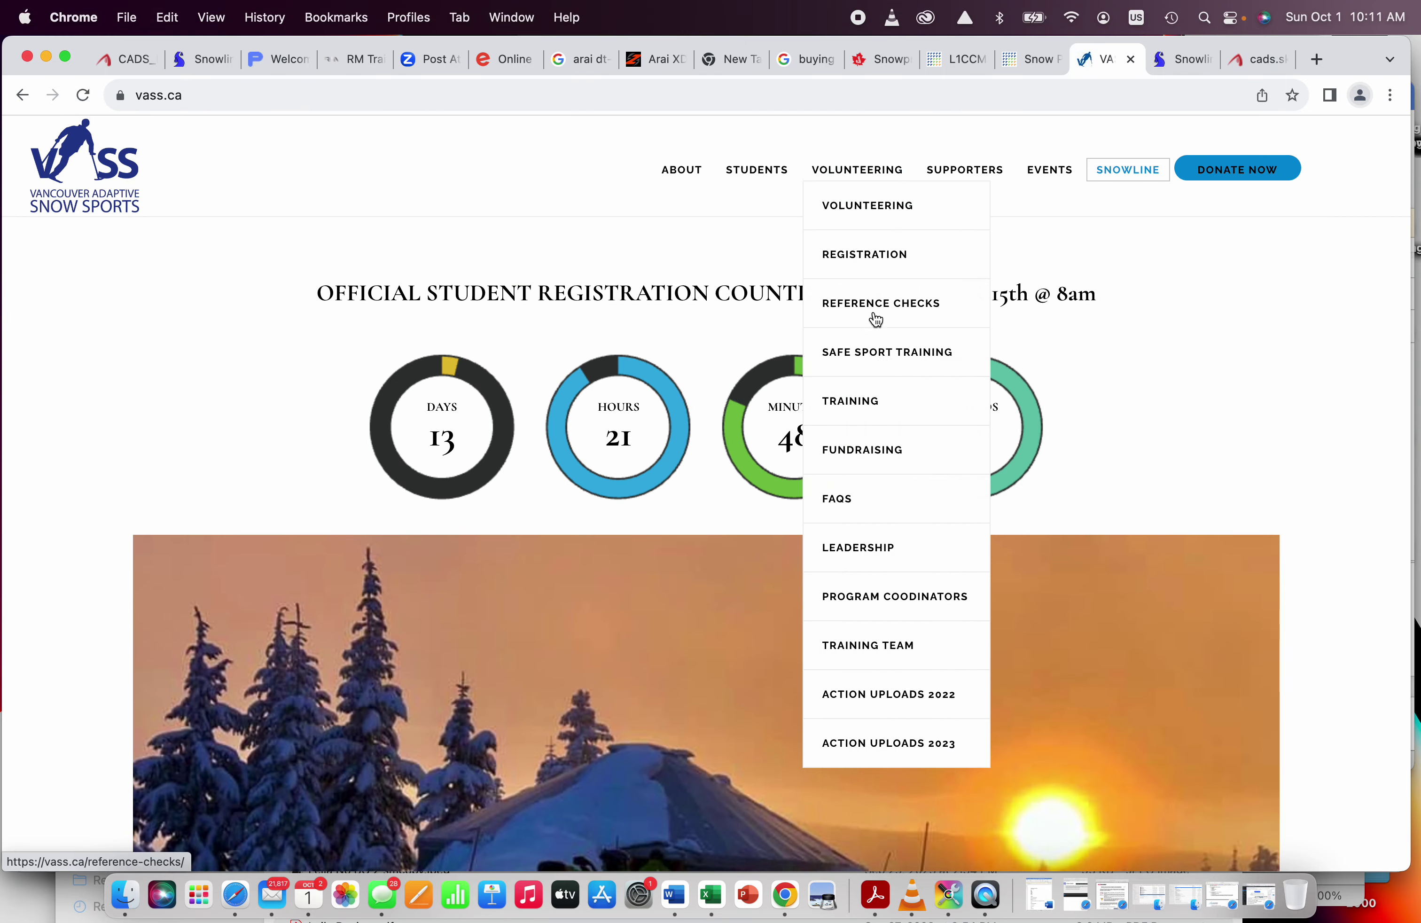
{"action": "left_click", "coordinate": [875, 311]}
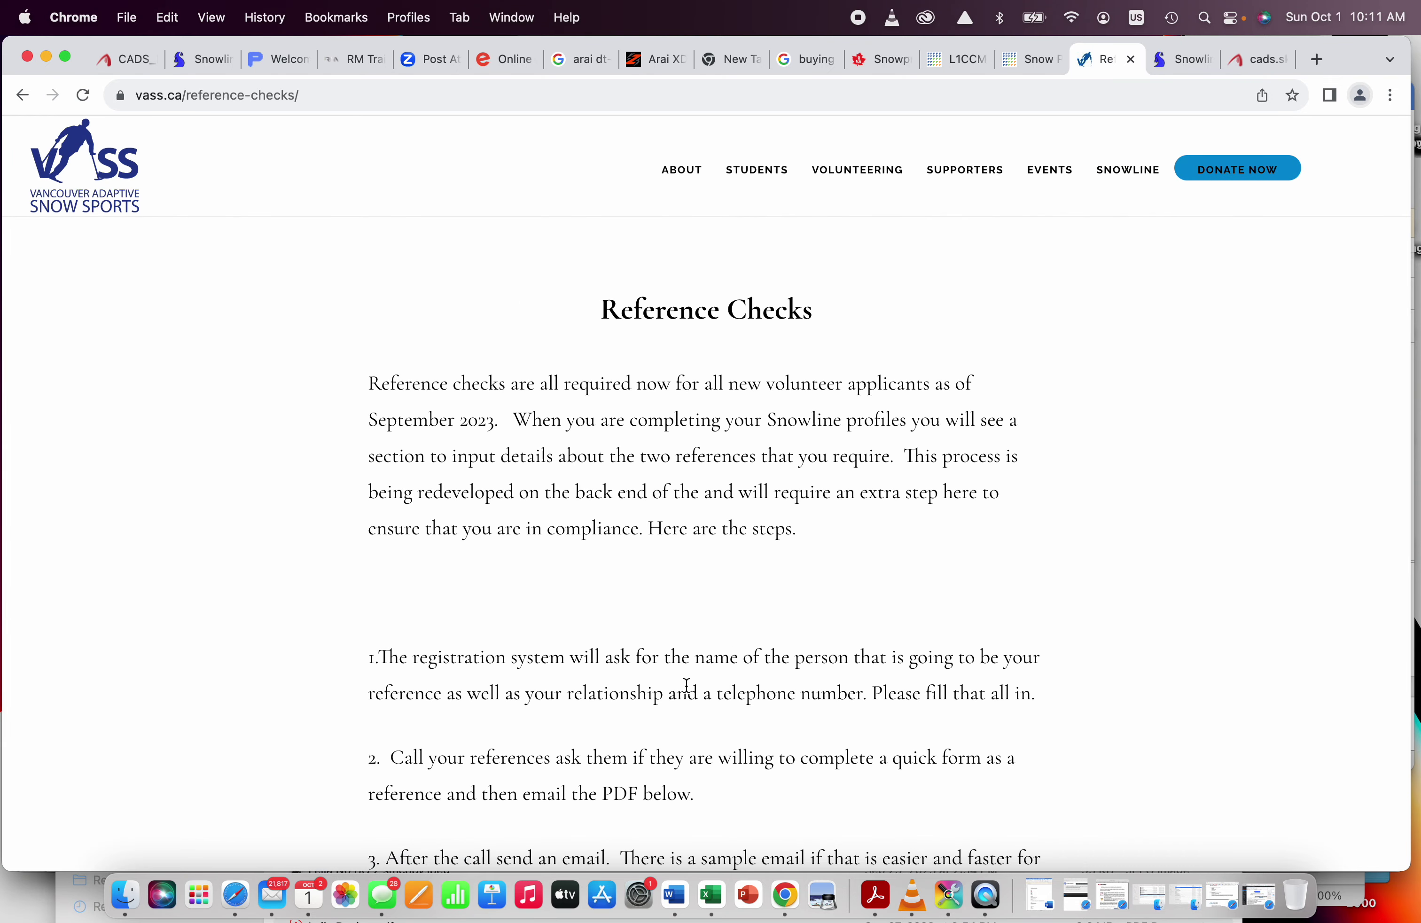
{"action": "scroll", "coordinate": [689, 686], "scroll_direction": "down", "scroll_amount": 5}
{"action": "scroll", "coordinate": [698, 666], "scroll_direction": "up", "scroll_amount": 5}
{"action": "left_click", "coordinate": [1255, 55]}
{"action": "left_click", "coordinate": [1178, 63]}
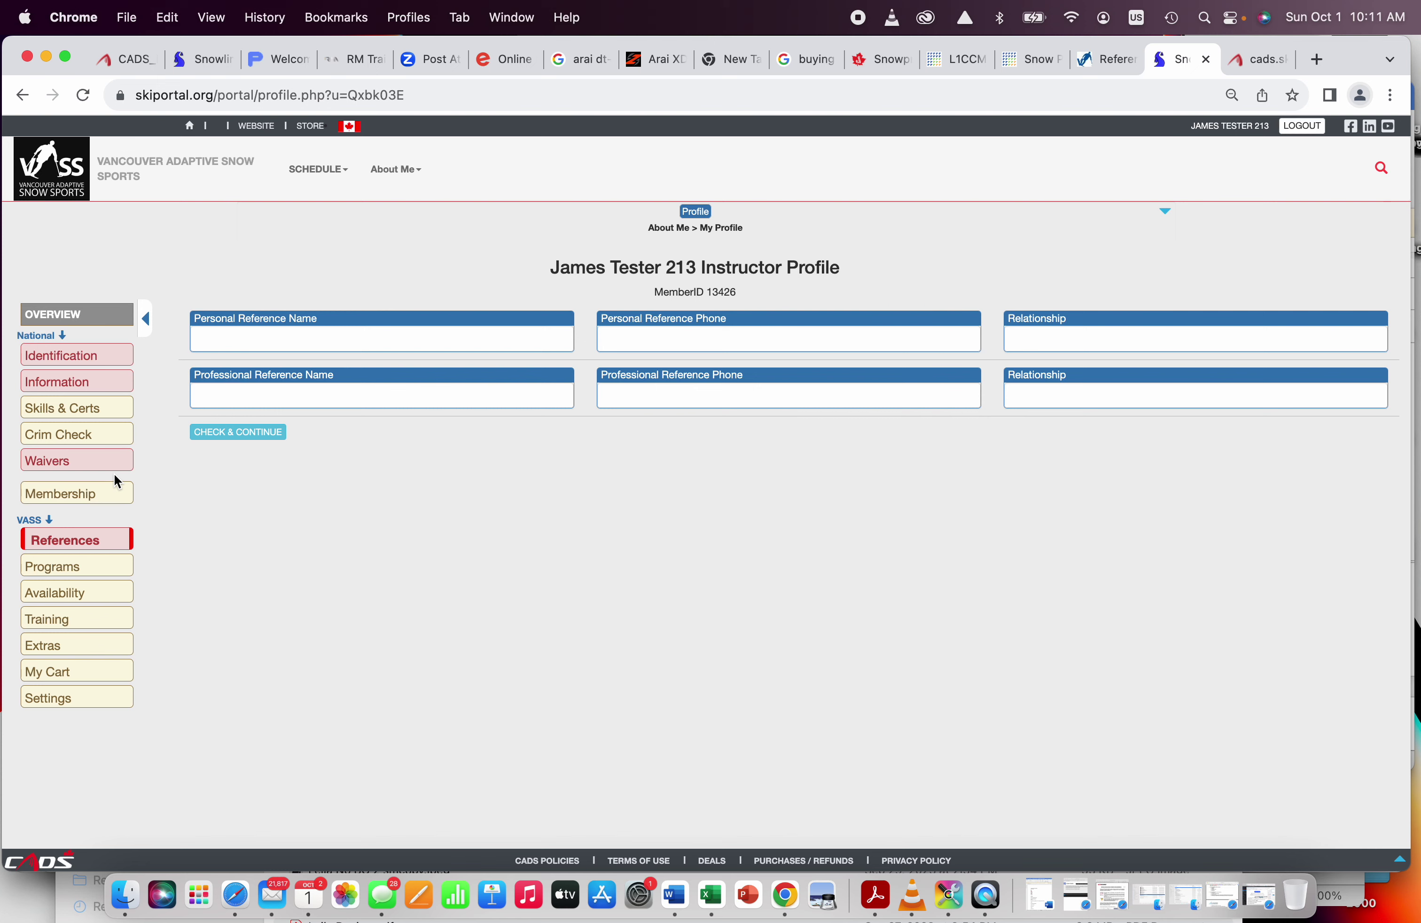
Step: In Programs, expand the Shoulder to Shoulder, Monday Night Snowboard, Tuesday ASD and Tuesday Cypress descriptions
{"action": "left_click", "coordinate": [105, 578]}
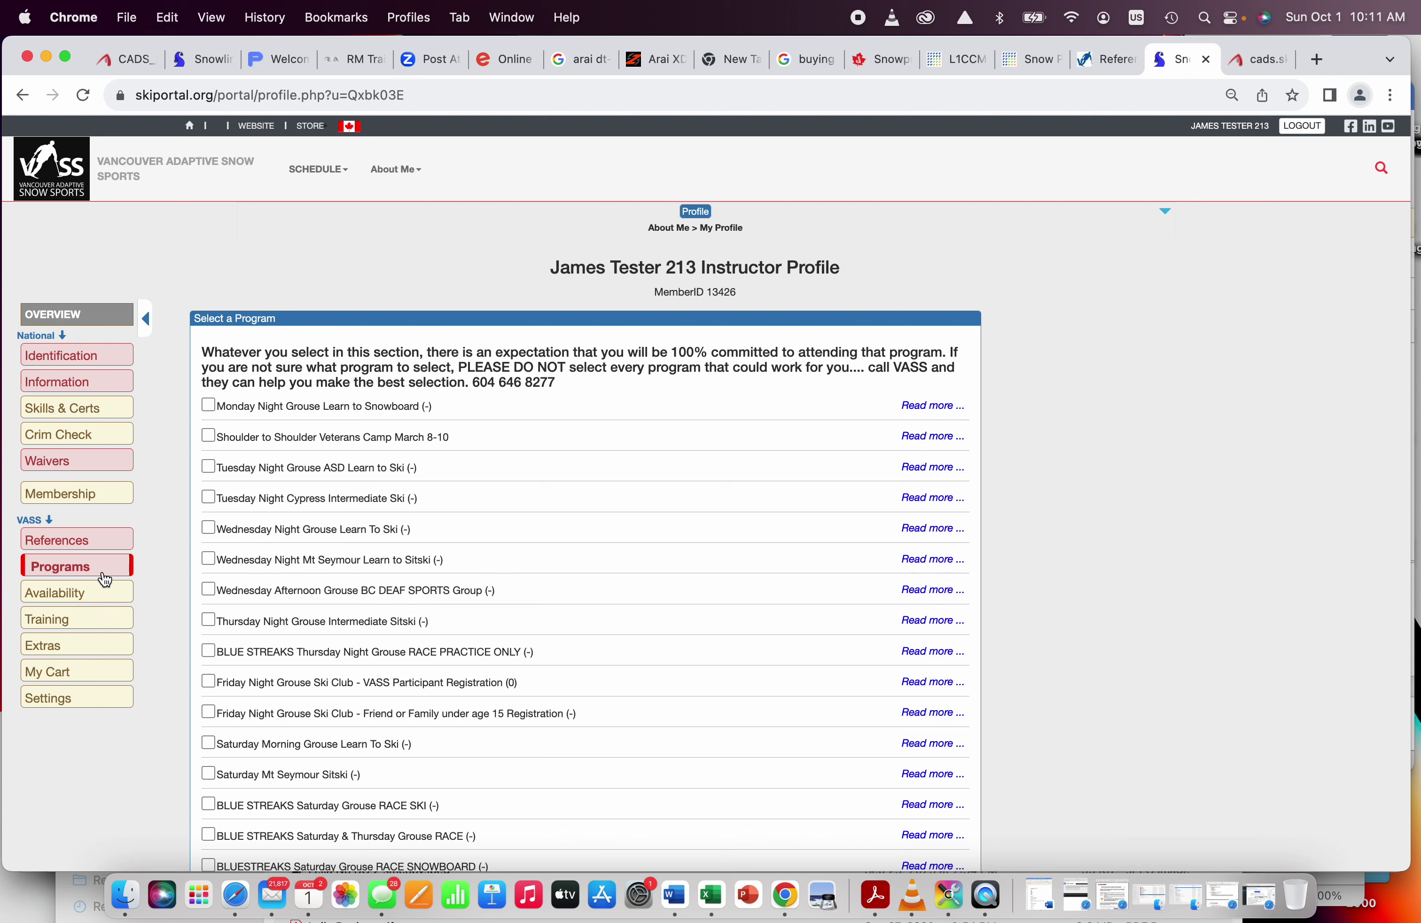
{"action": "scroll", "coordinate": [105, 578], "scroll_direction": "down", "scroll_amount": 5}
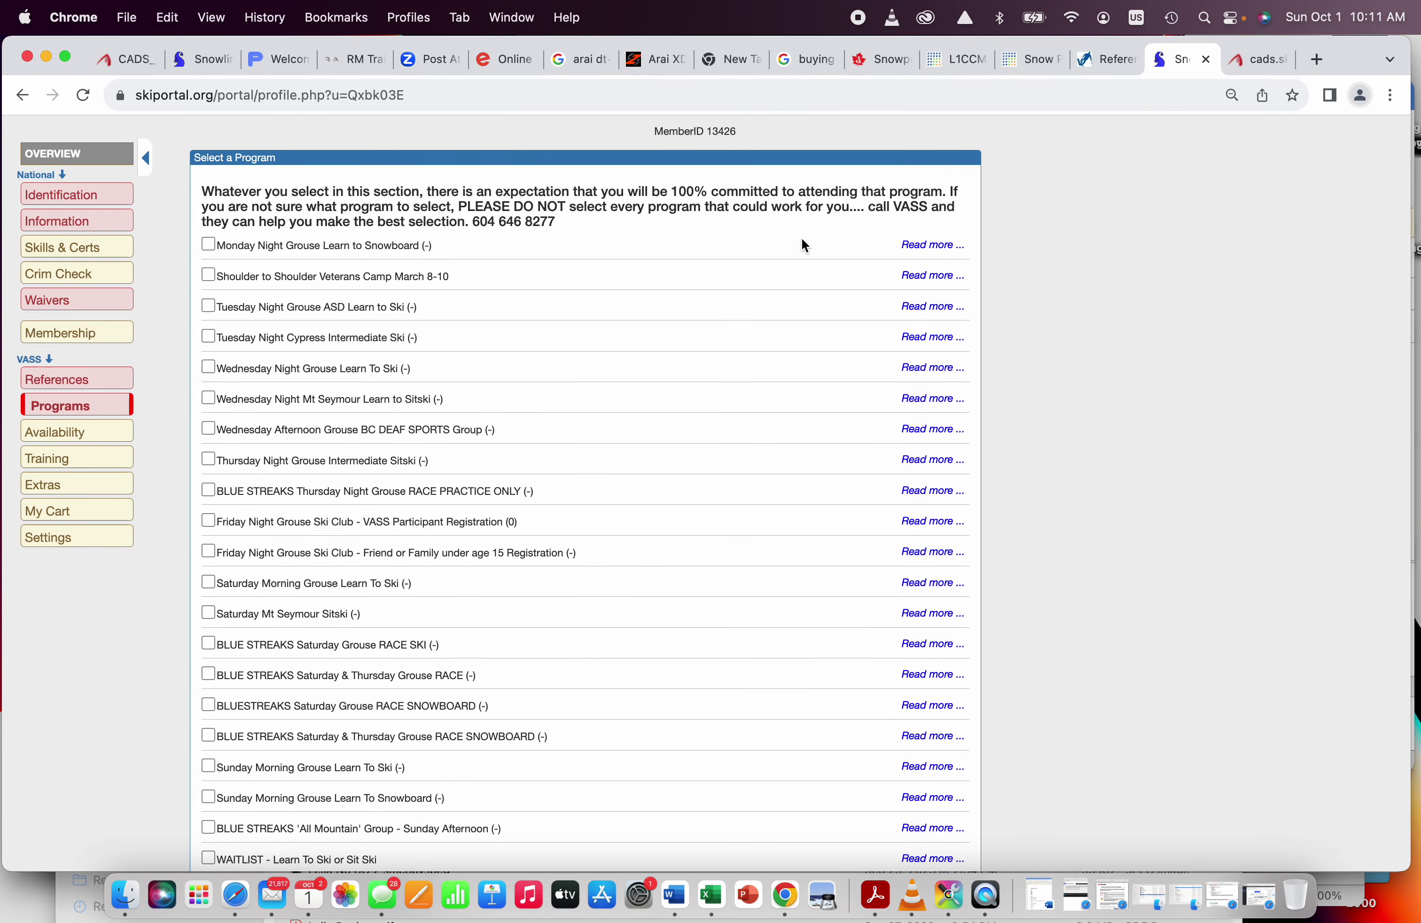
{"action": "left_click", "coordinate": [920, 278]}
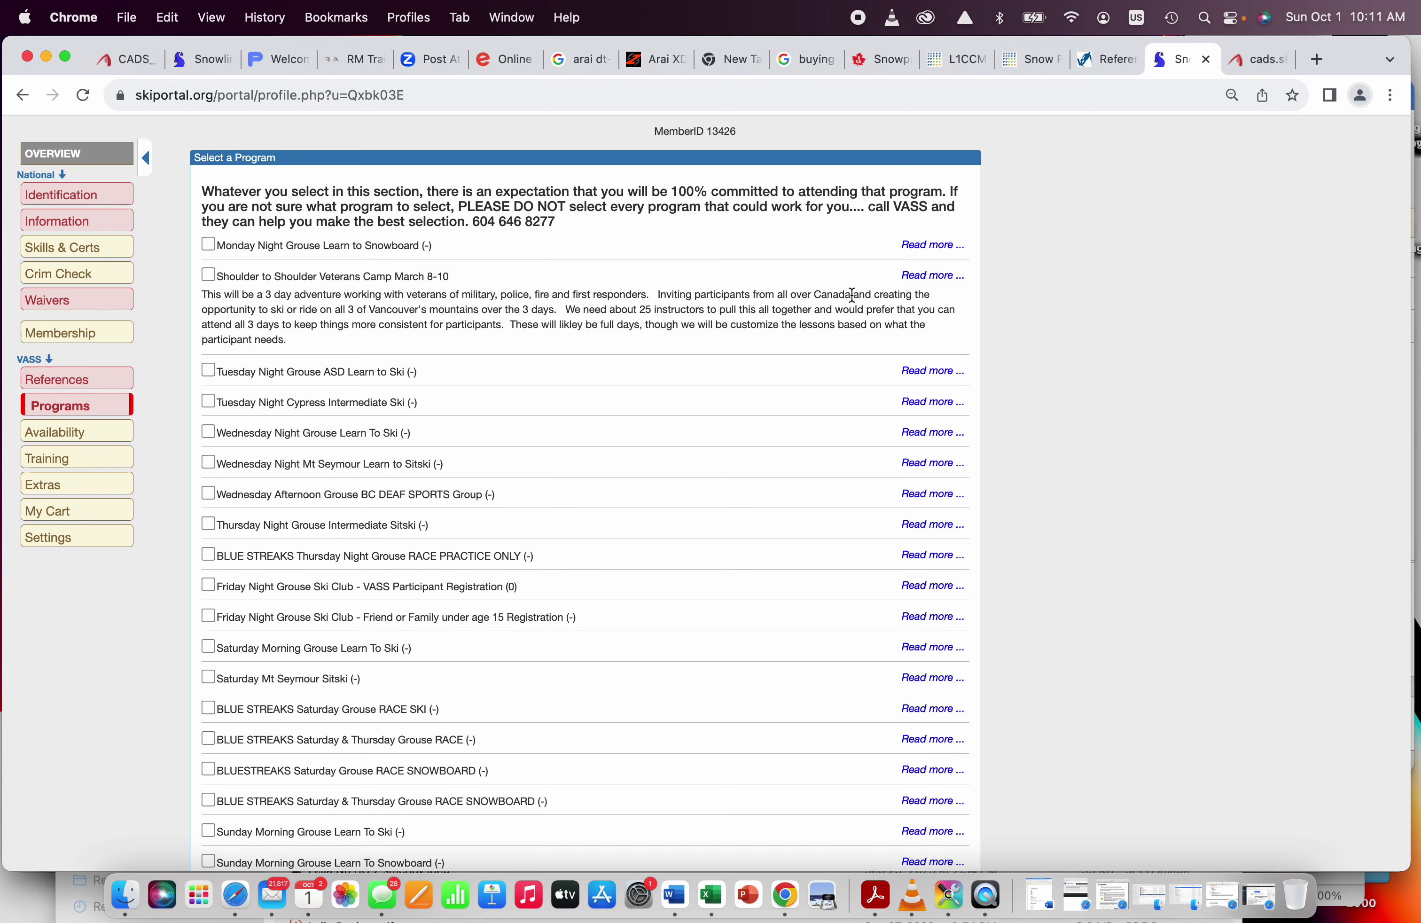
{"action": "left_click", "coordinate": [928, 247]}
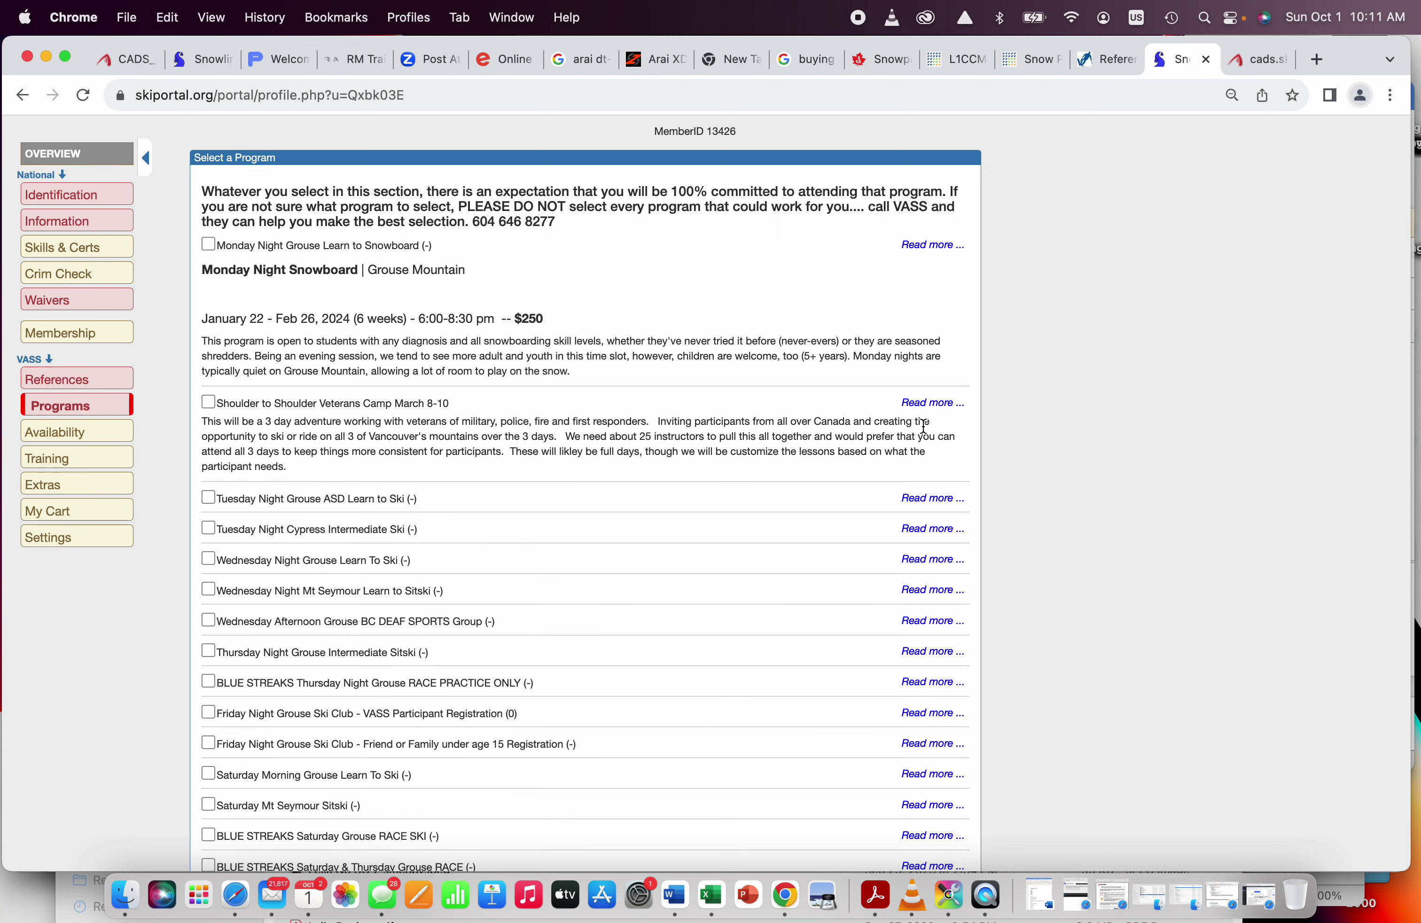
{"action": "left_click", "coordinate": [928, 501]}
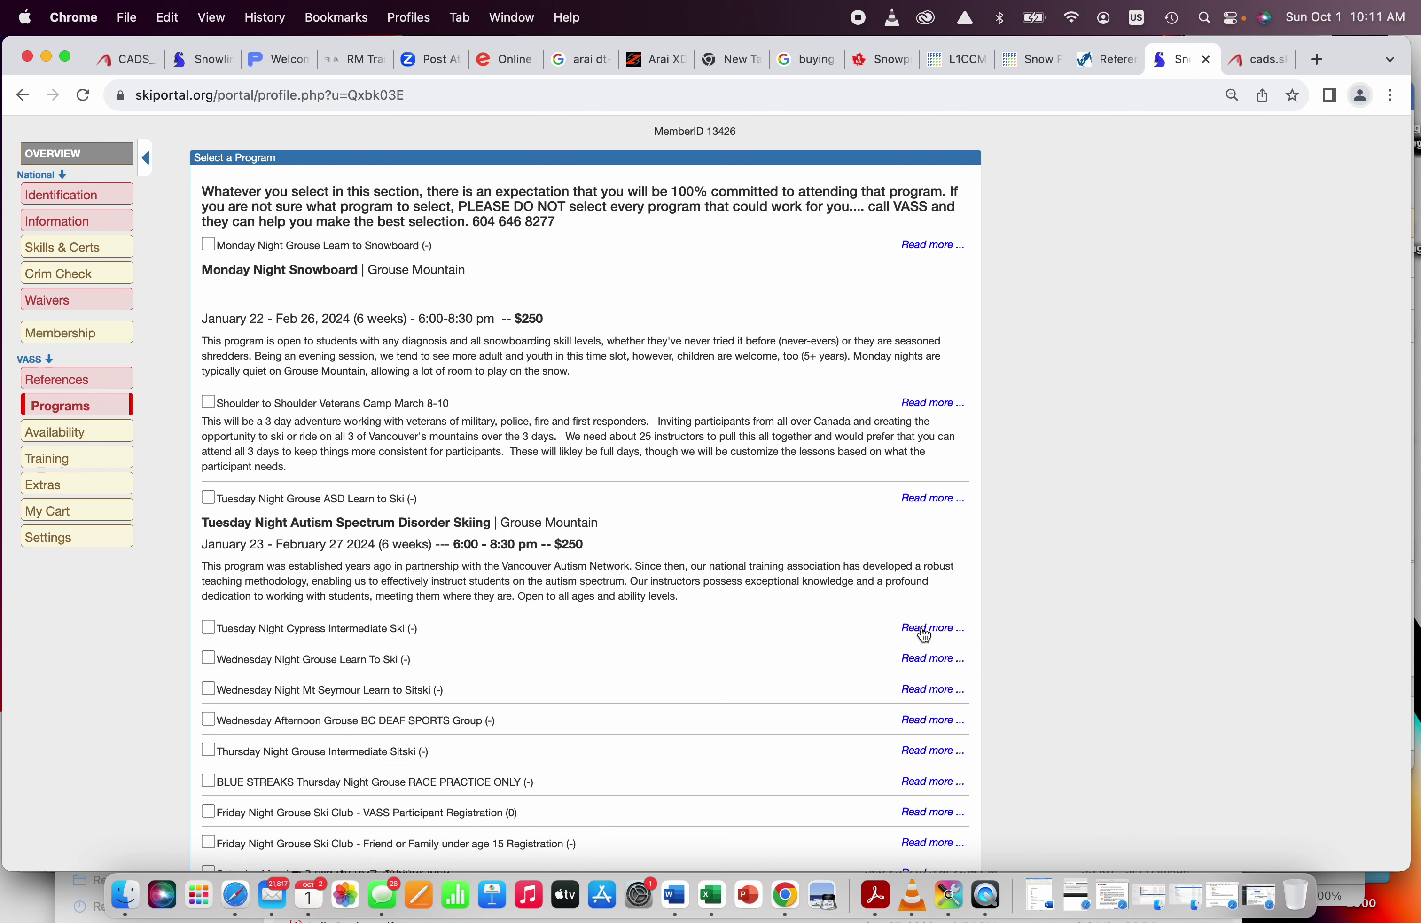
{"action": "left_click", "coordinate": [926, 632]}
Step: Collapse the four program descriptions and bring up the Availability grid
{"action": "left_click", "coordinate": [912, 630]}
{"action": "left_click", "coordinate": [924, 498]}
{"action": "left_click", "coordinate": [920, 404]}
{"action": "left_click", "coordinate": [927, 252]}
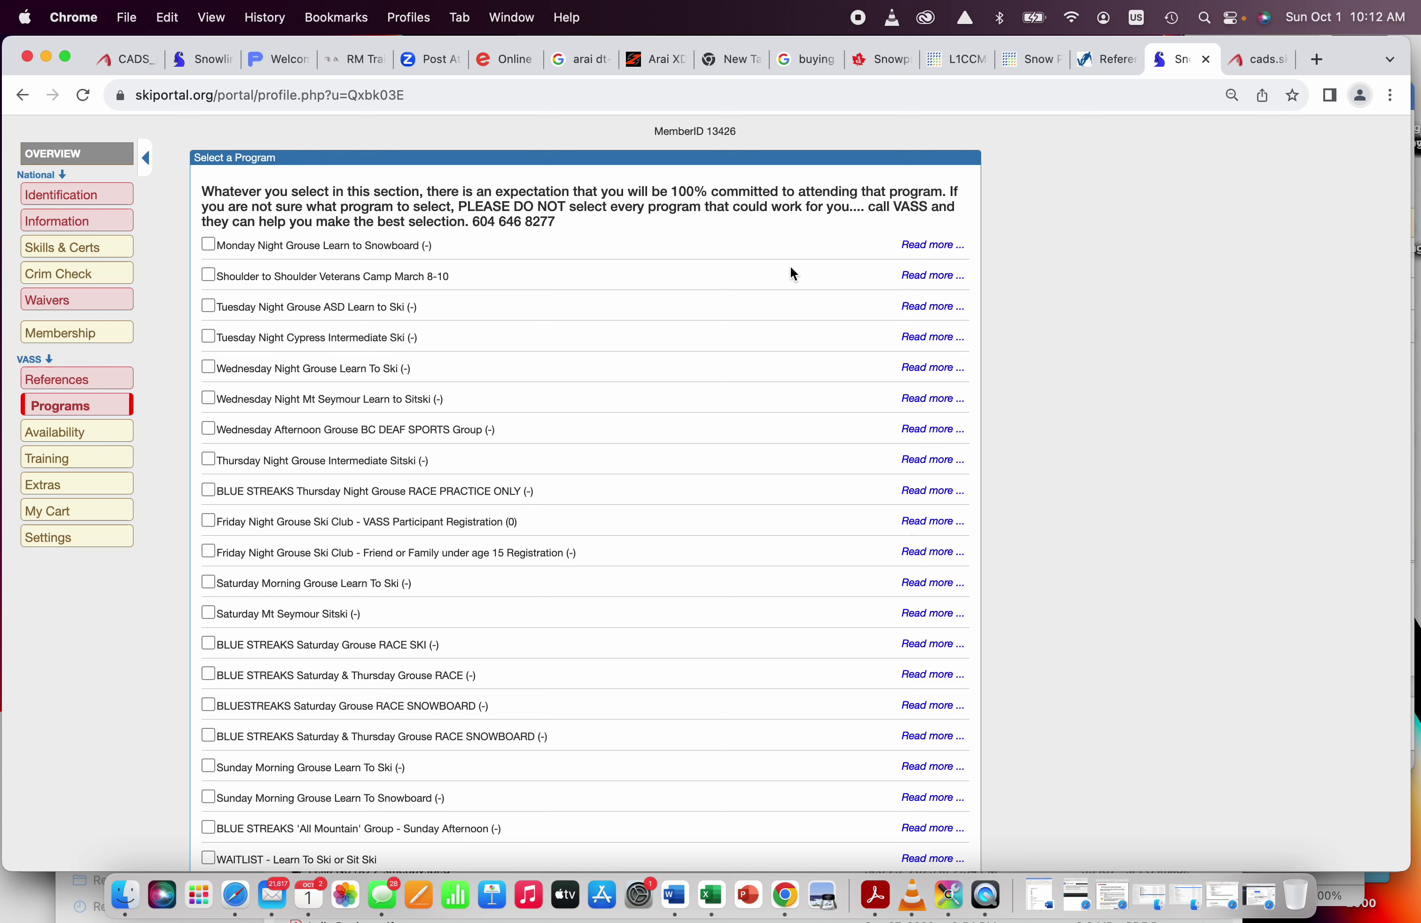
{"action": "scroll", "coordinate": [275, 559], "scroll_direction": "down", "scroll_amount": 3}
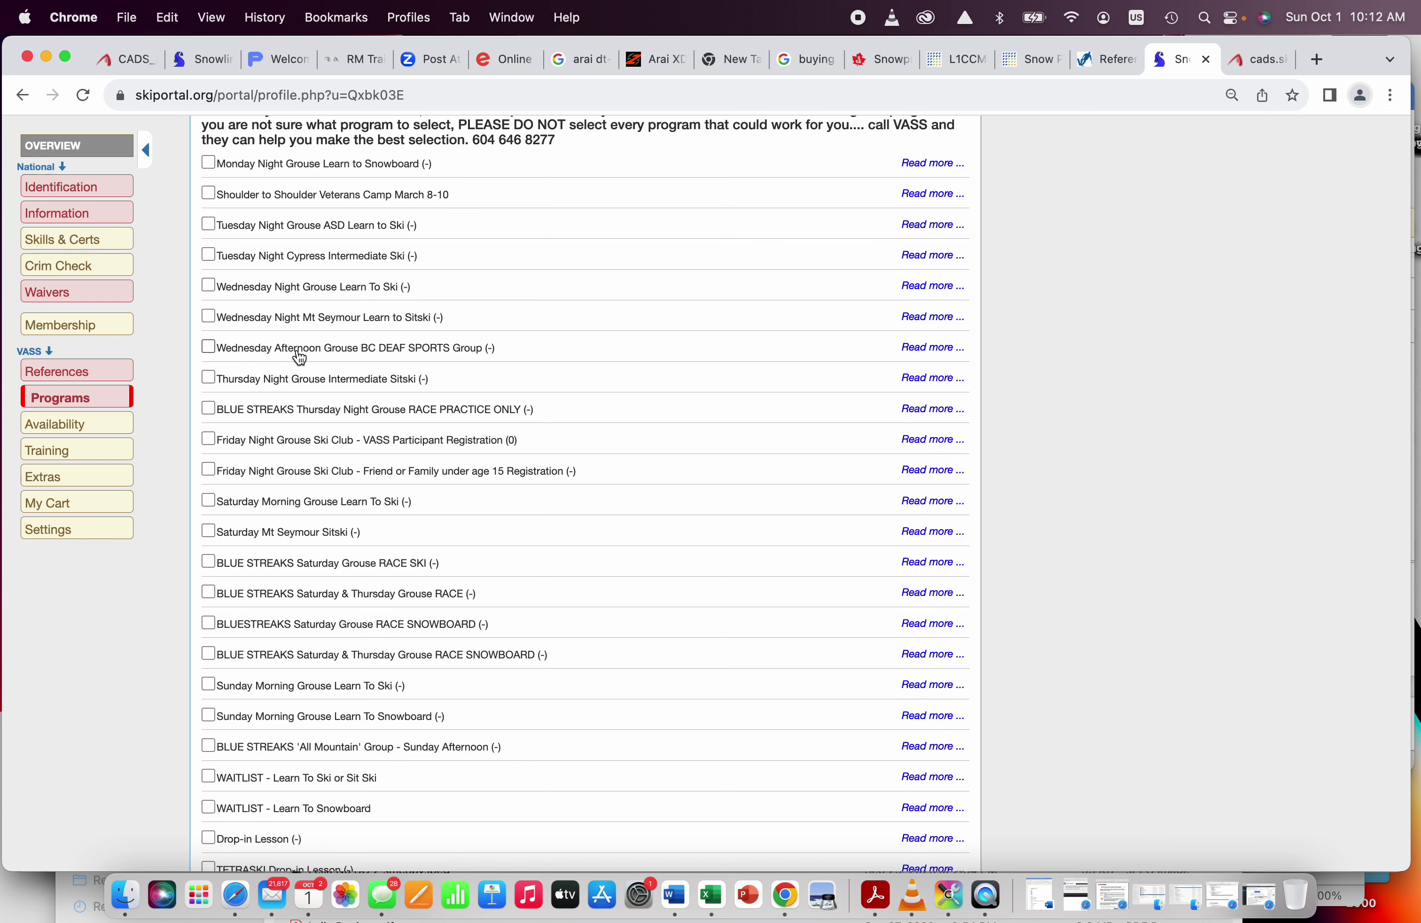
{"action": "scroll", "coordinate": [299, 357], "scroll_direction": "up", "scroll_amount": 3}
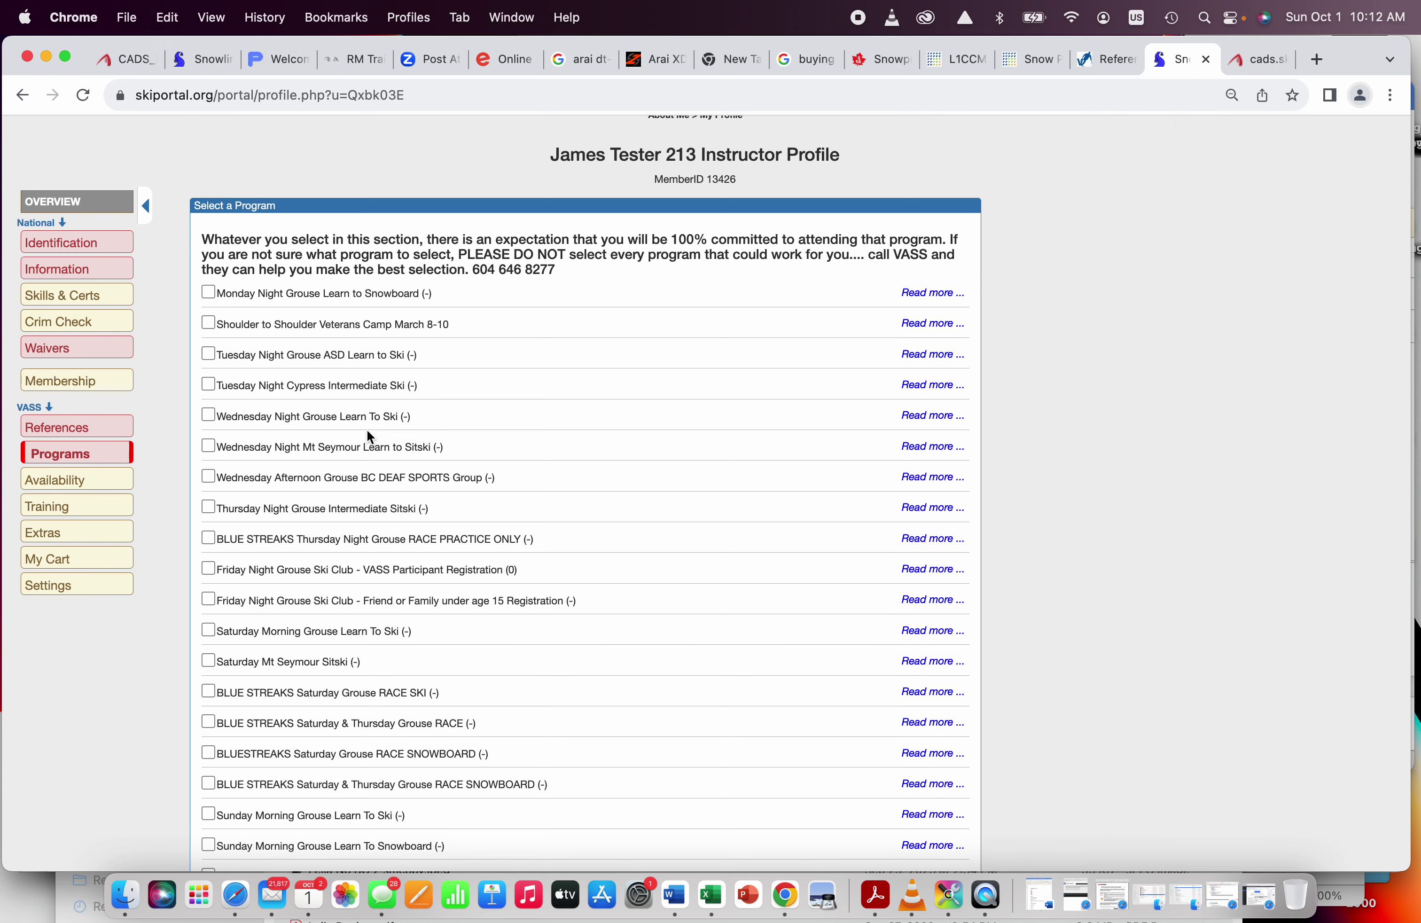
{"action": "left_click", "coordinate": [96, 488]}
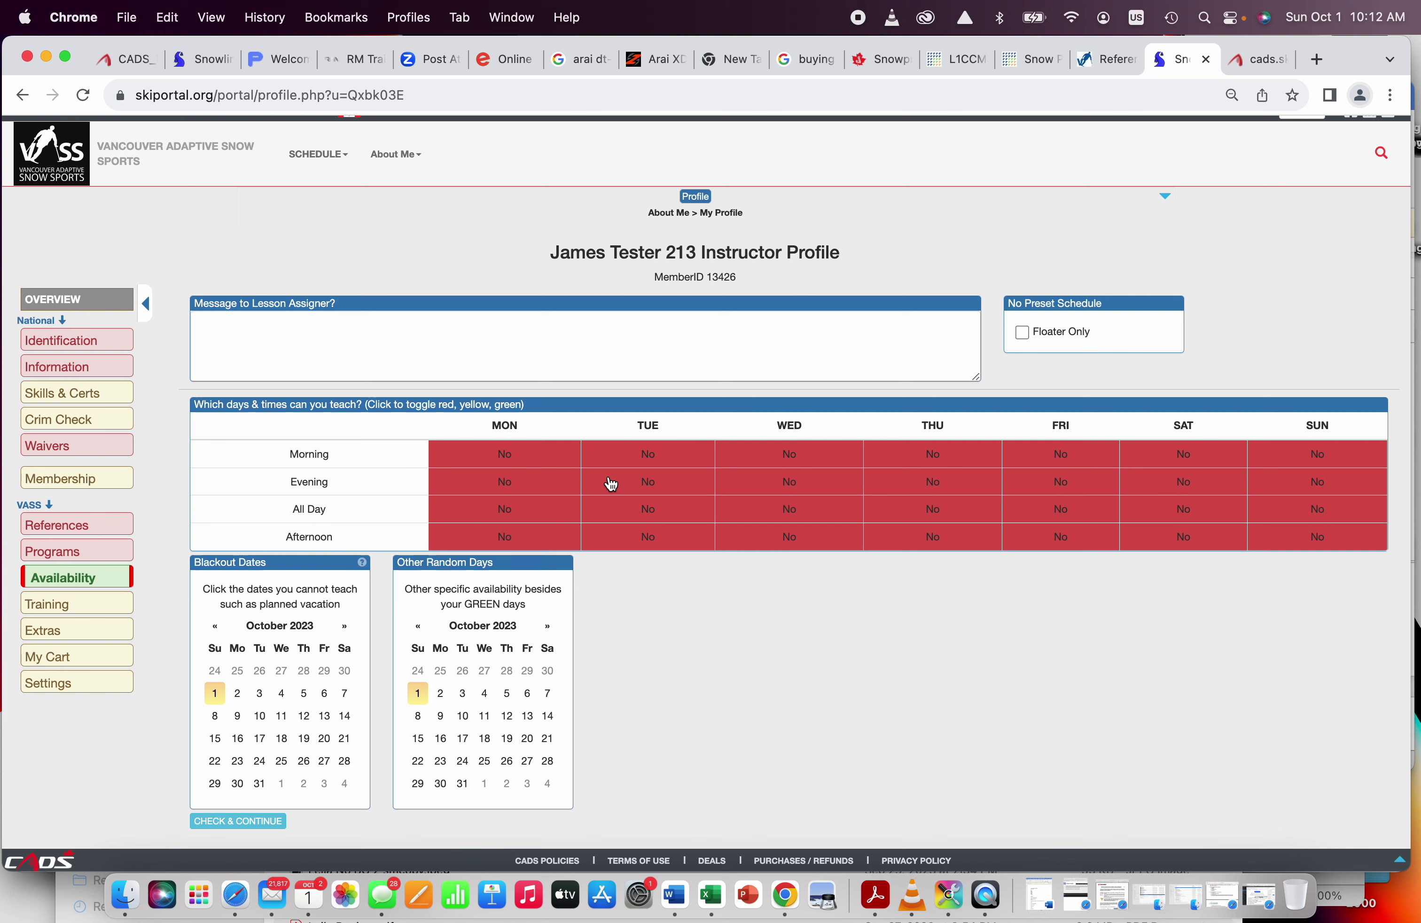
Step: Cycle the Tuesday evening availability cell through maybe and No, ending on green Yes
{"action": "left_click", "coordinate": [680, 490]}
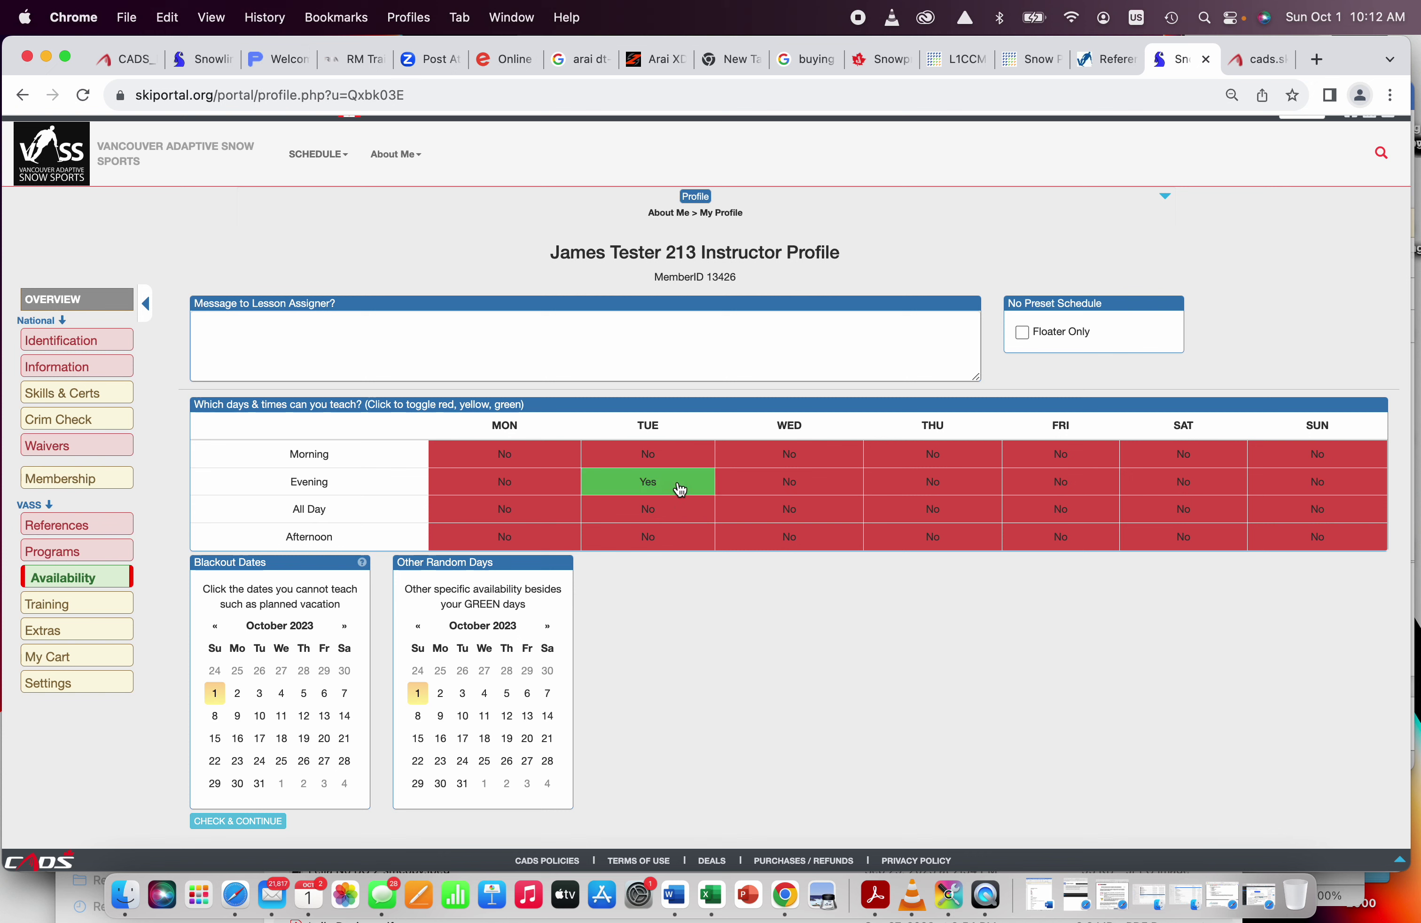
{"action": "left_click", "coordinate": [680, 490]}
{"action": "left_click", "coordinate": [680, 489]}
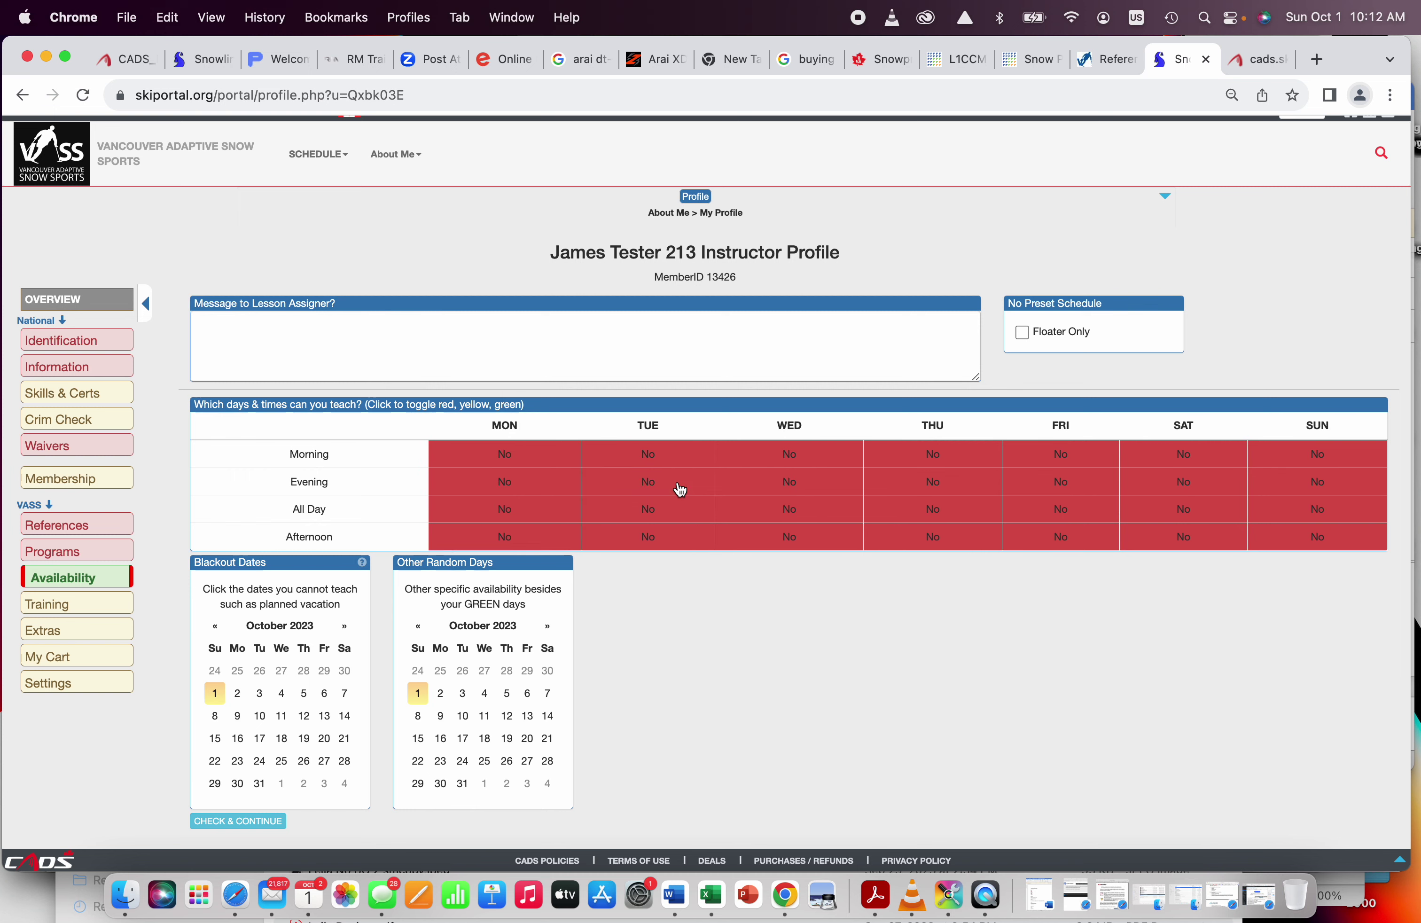
{"action": "left_click", "coordinate": [680, 490]}
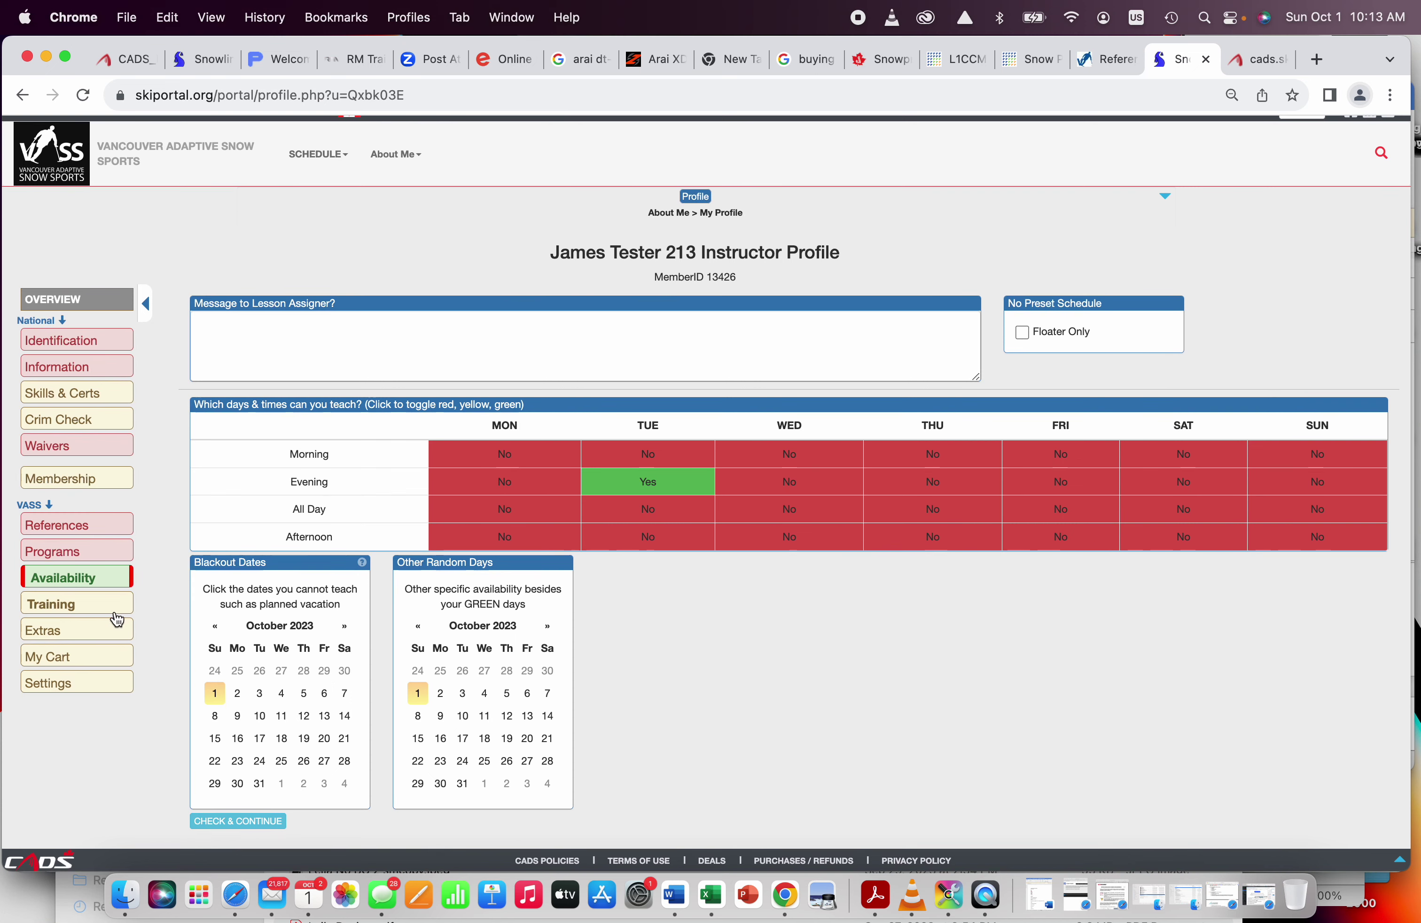
Step: Tick the VASS AGM (Nov 8, 2023, 7:00 PM) in the Training list
{"action": "left_click", "coordinate": [105, 605]}
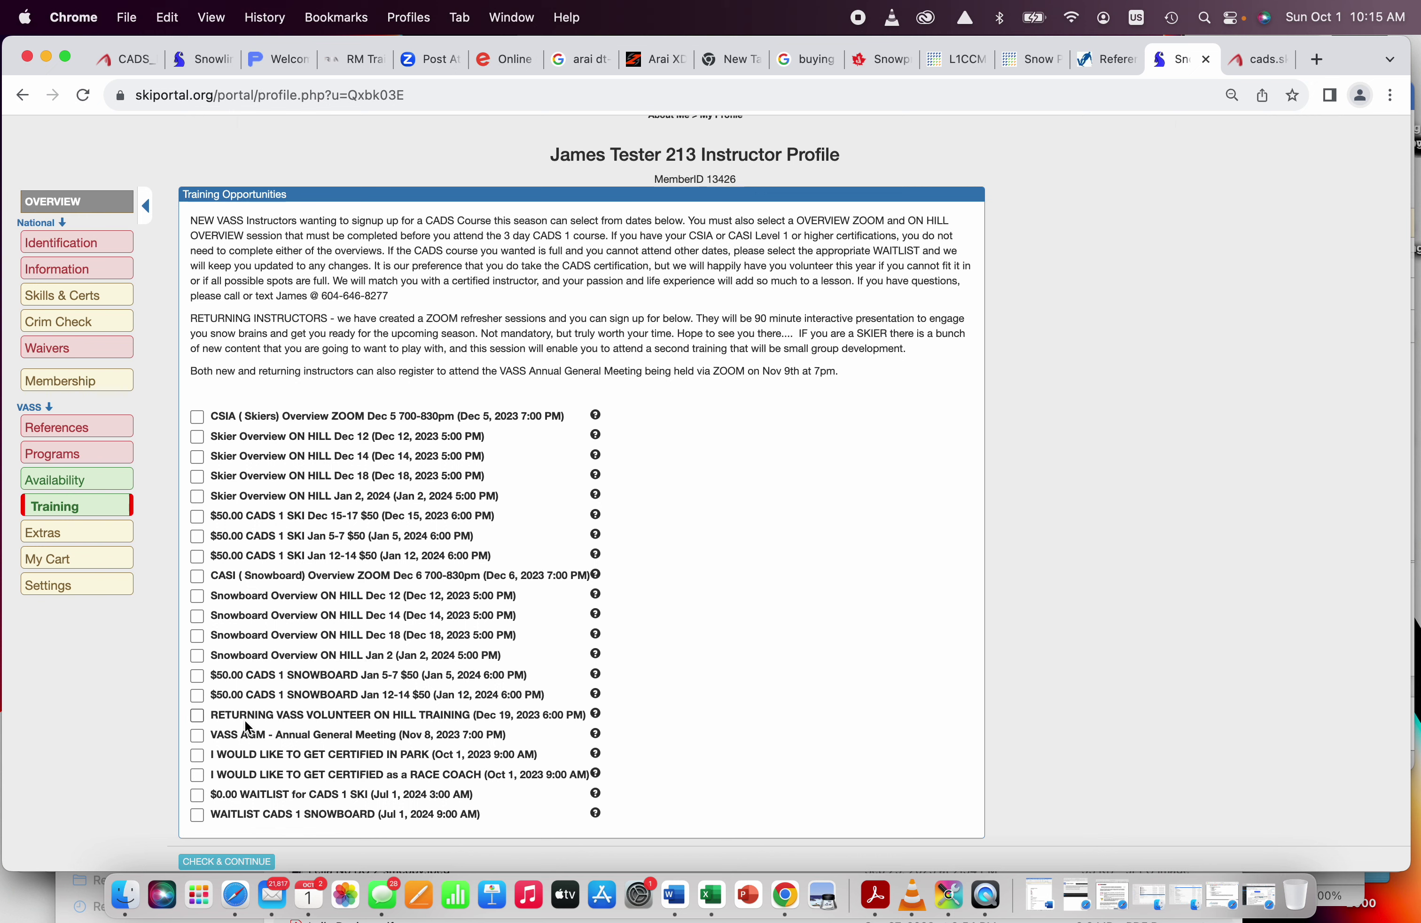
{"action": "left_click", "coordinate": [198, 736]}
Step: View Extras, then My Cart with the $31.50 and $18.50 memberships totalling $50.00
{"action": "left_click", "coordinate": [94, 532]}
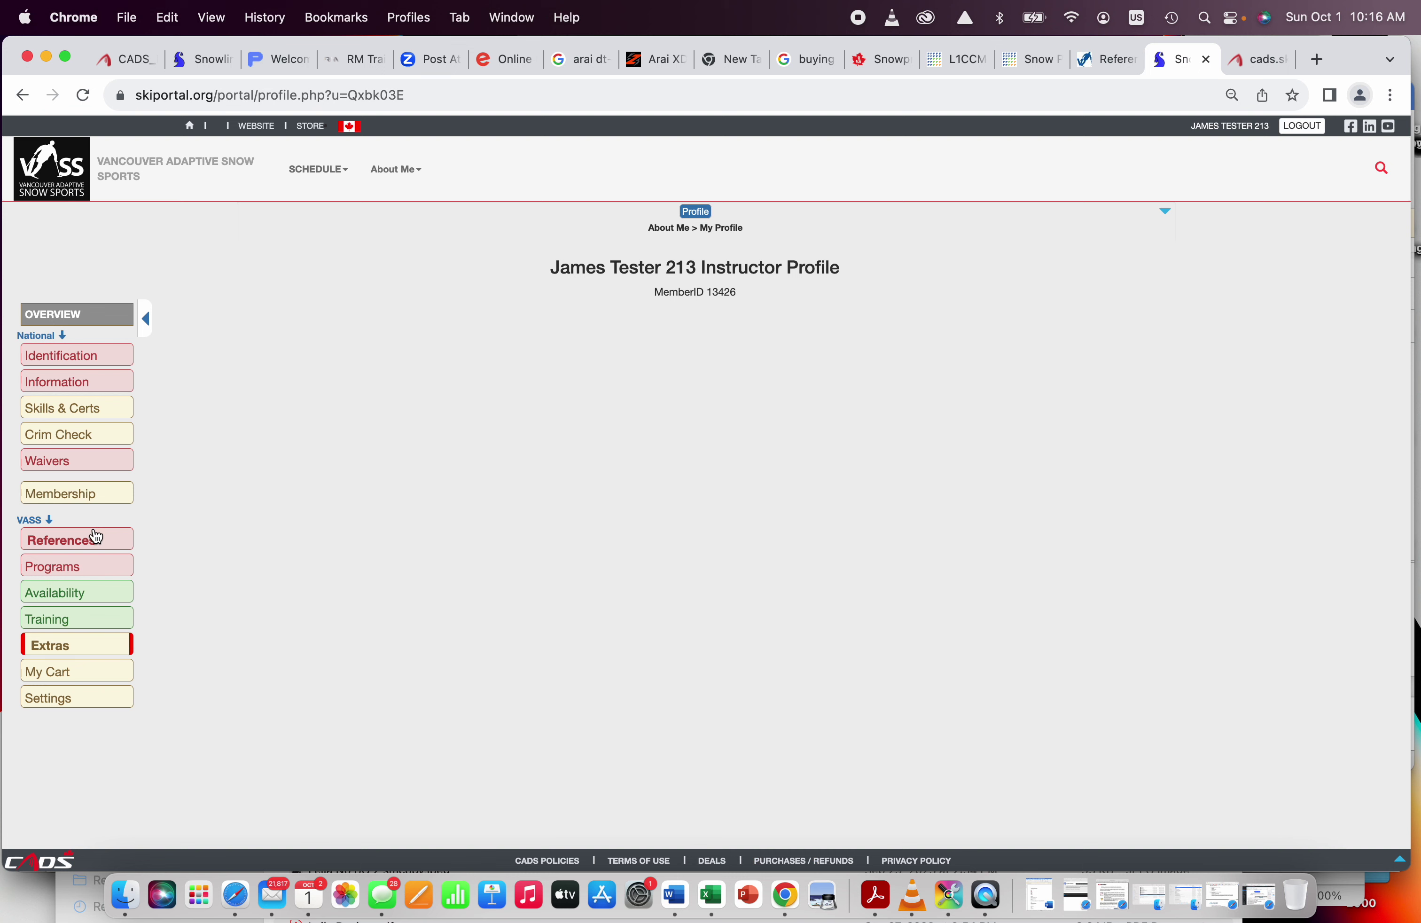
{"action": "left_click", "coordinate": [107, 680]}
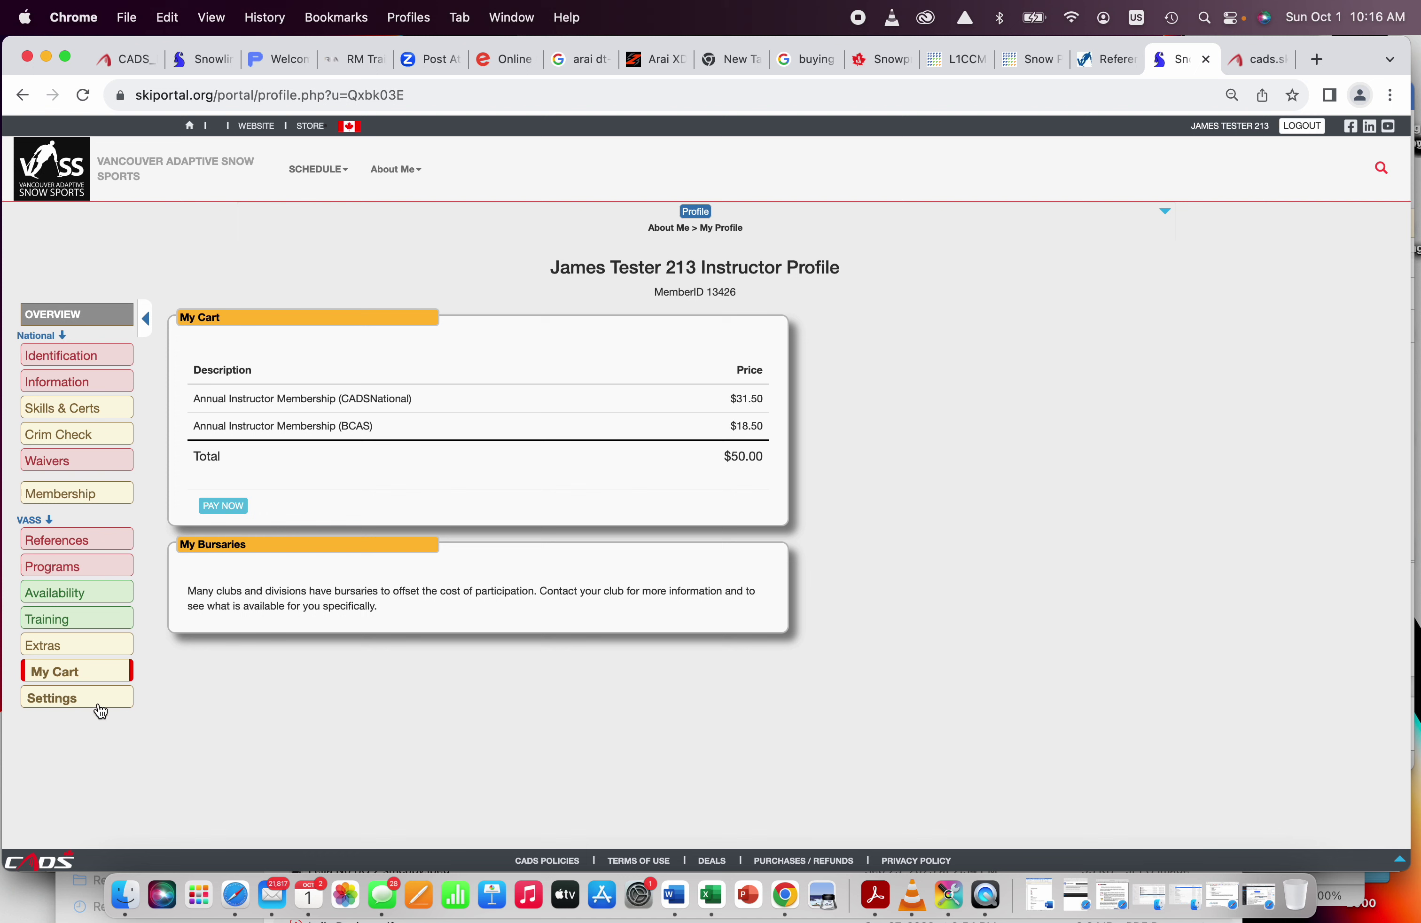
Step: Show Settings with login credentials, all three lesson reminders ticked and English selected
{"action": "left_click", "coordinate": [99, 702]}
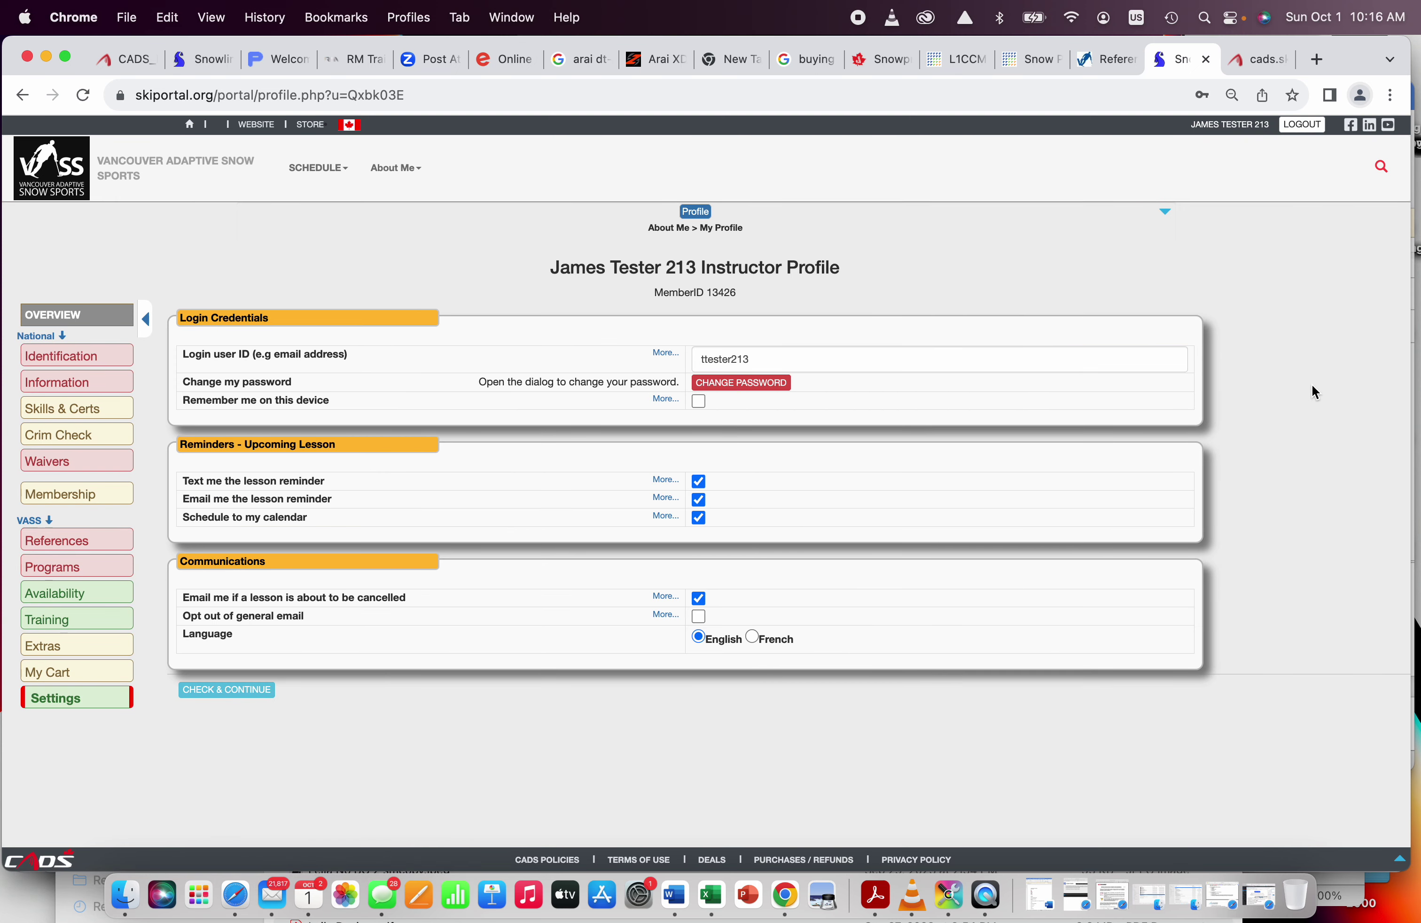